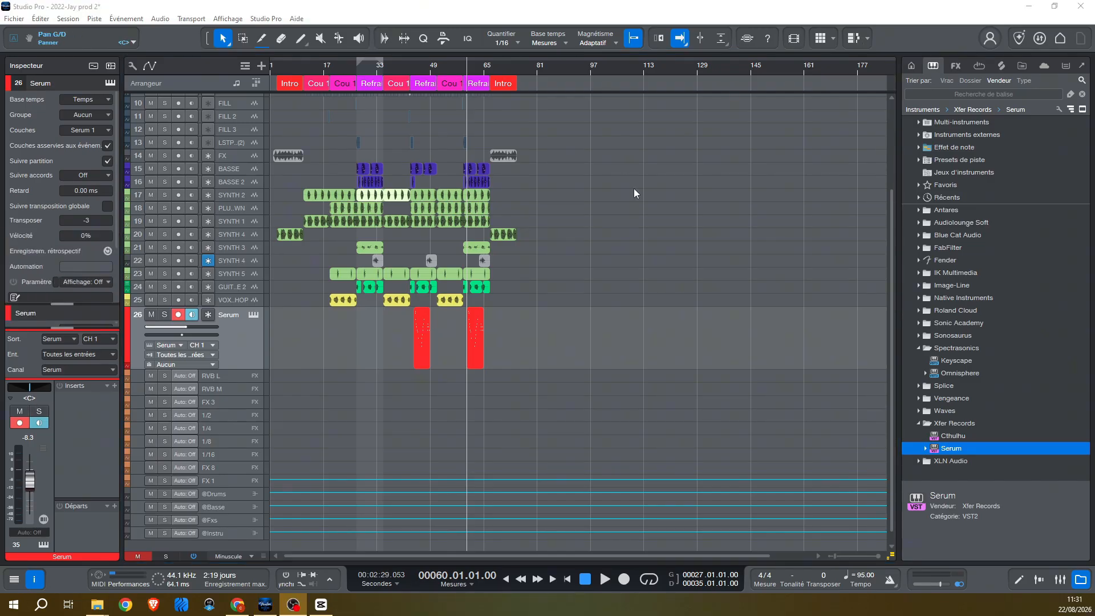
- Close all open sessions, dismissing the closing prompt
left_click(14, 18)
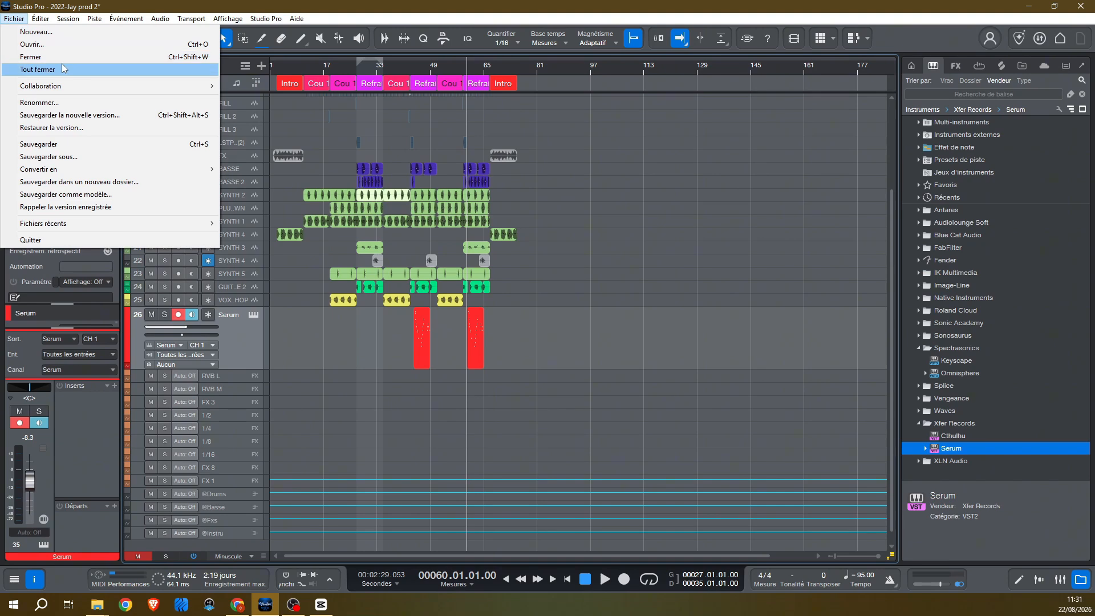
left_click(26, 66)
left_click(537, 300)
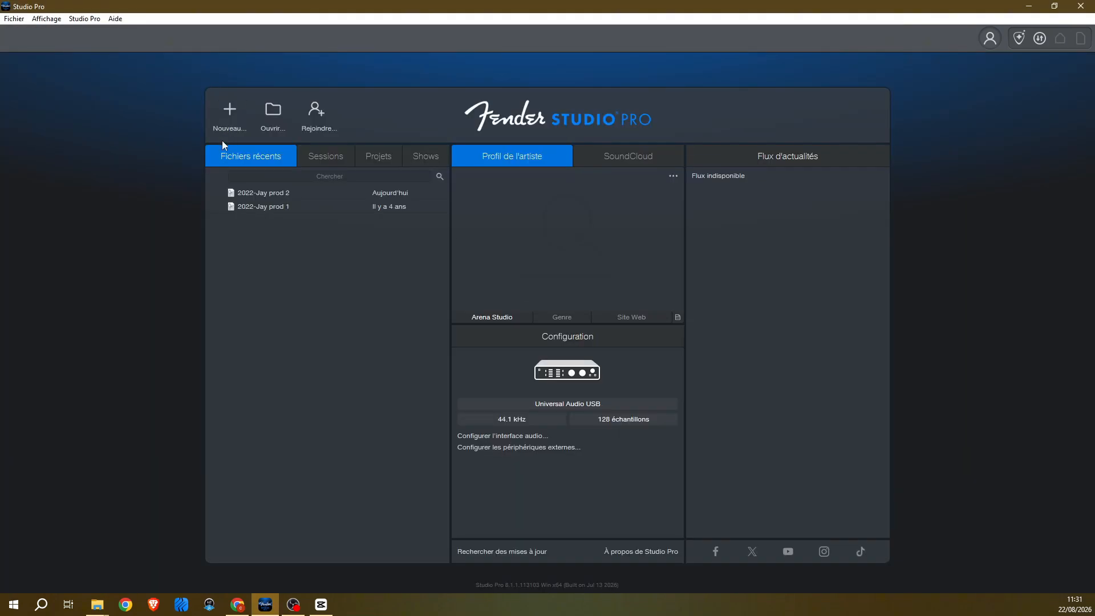
- Create a new session from the user template 2026-Template 1
left_click(14, 18)
left_click(37, 33)
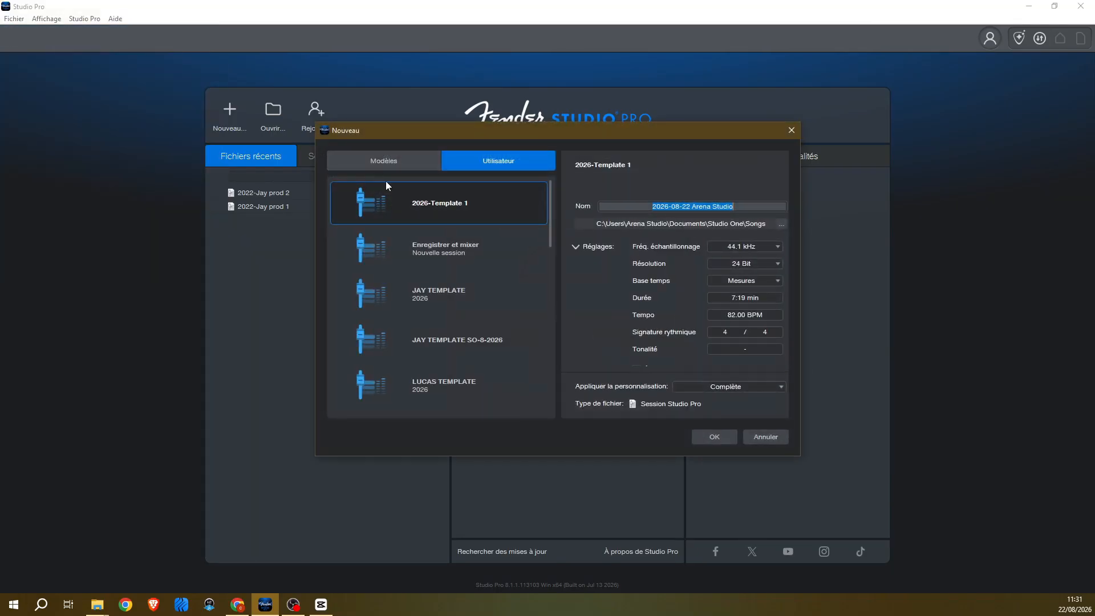
double_click(457, 205)
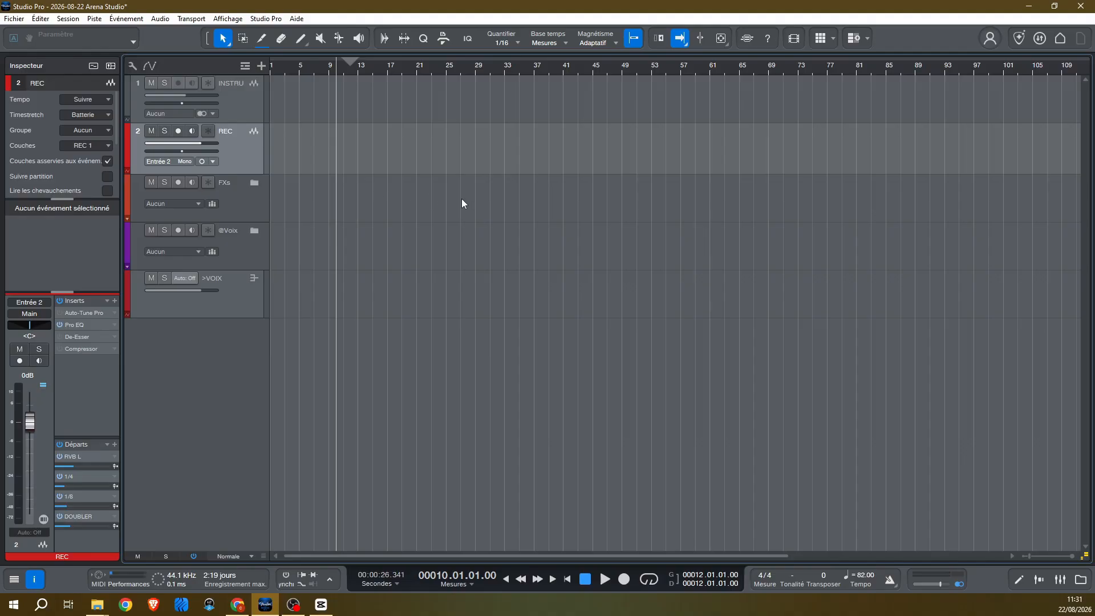
- Add a Serum instrument track directly below the REC track, check its plug-in interface and set the track volume to -6.7 dB
key("F5")
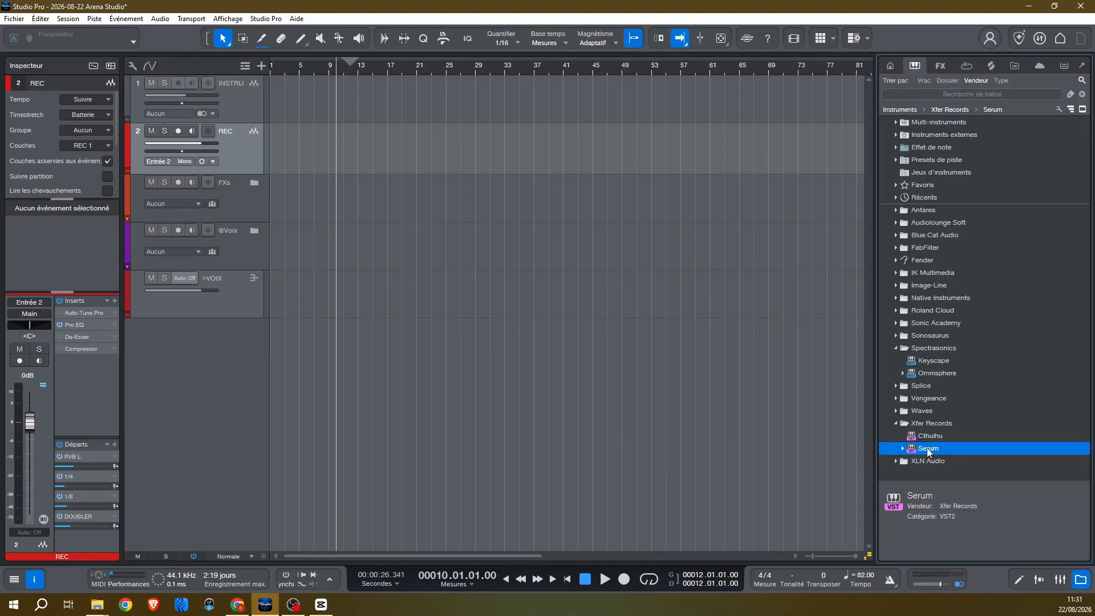
left_click_drag(926, 447, 211, 176)
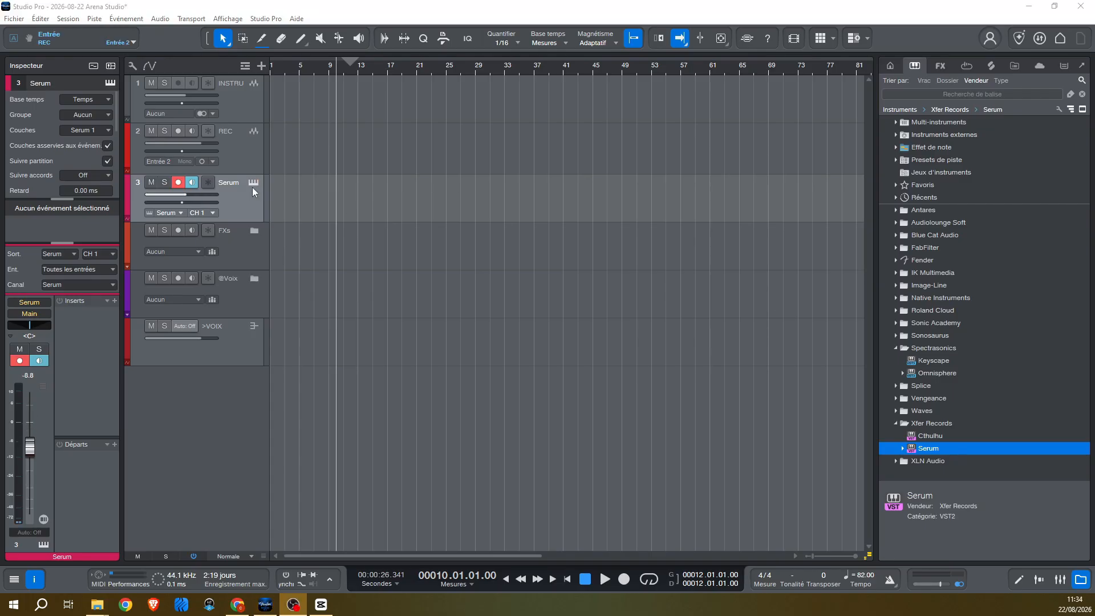
left_click(253, 183)
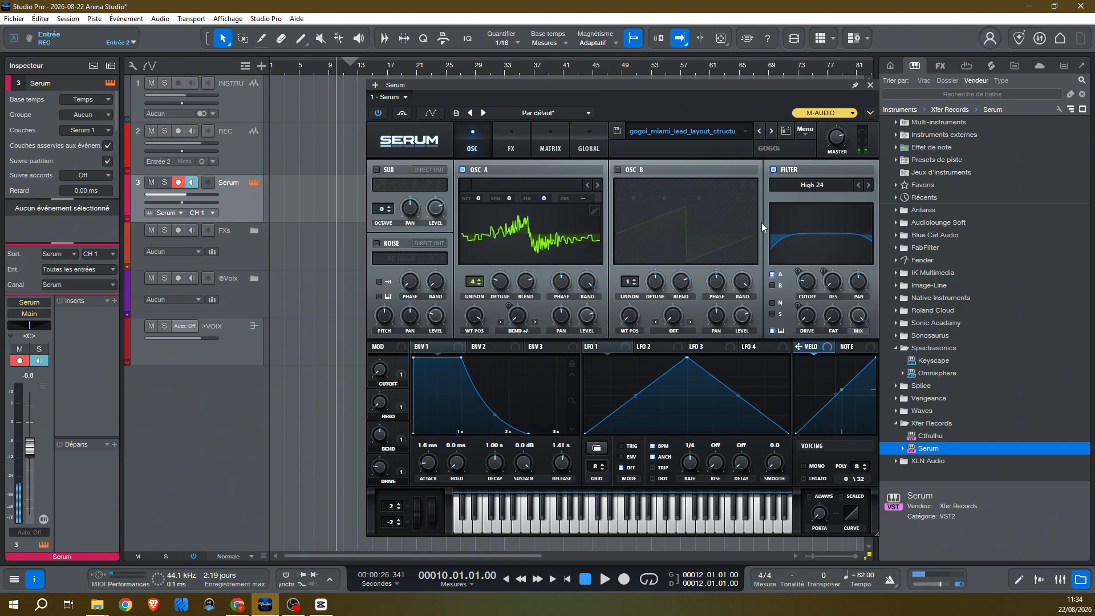
left_click(870, 85)
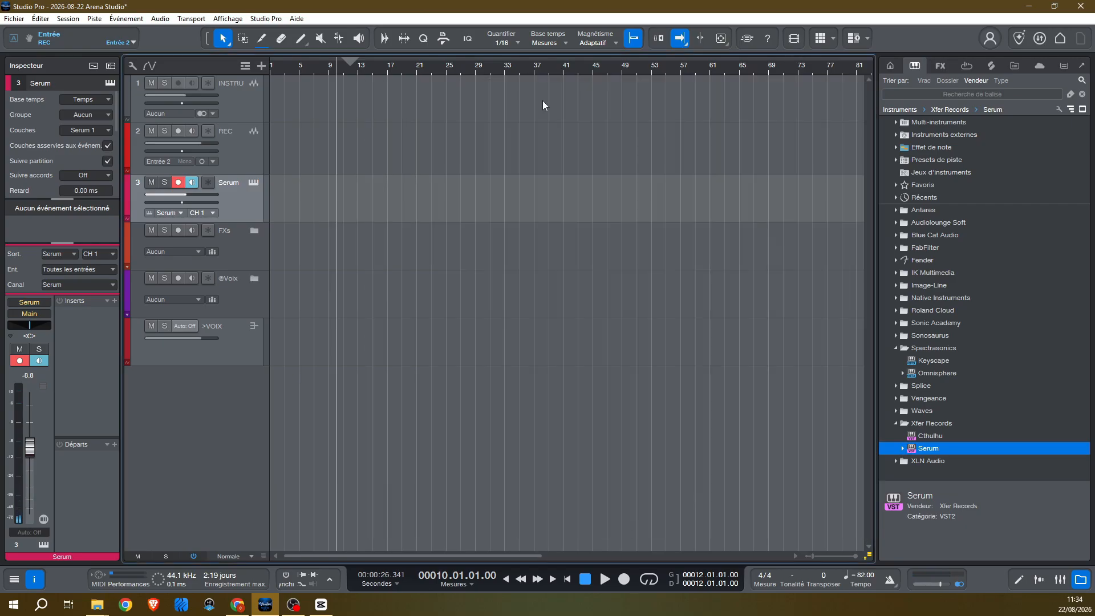
left_click_drag(188, 195, 192, 194)
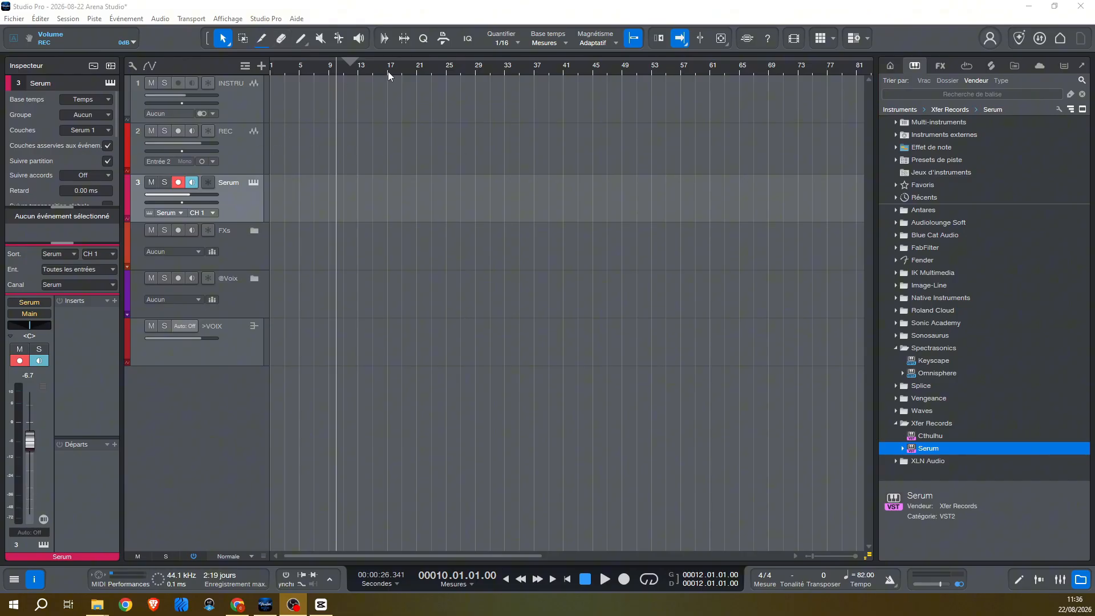
- Set the loop range from bar 9 to bar 13 and enable looping
left_click_drag(339, 64, 484, 95)
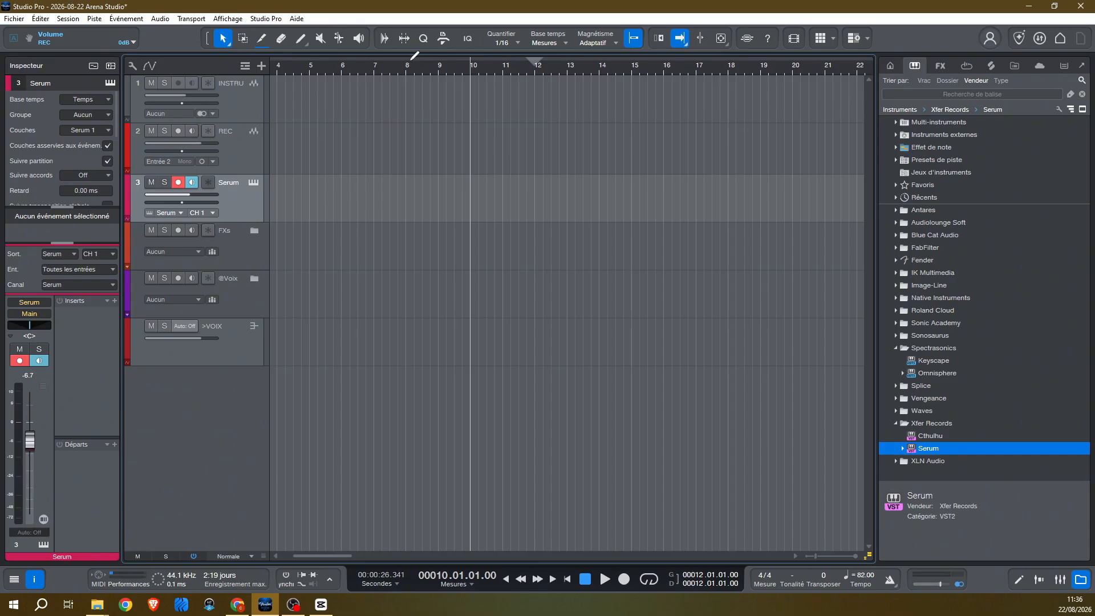
left_click_drag(439, 58, 571, 57)
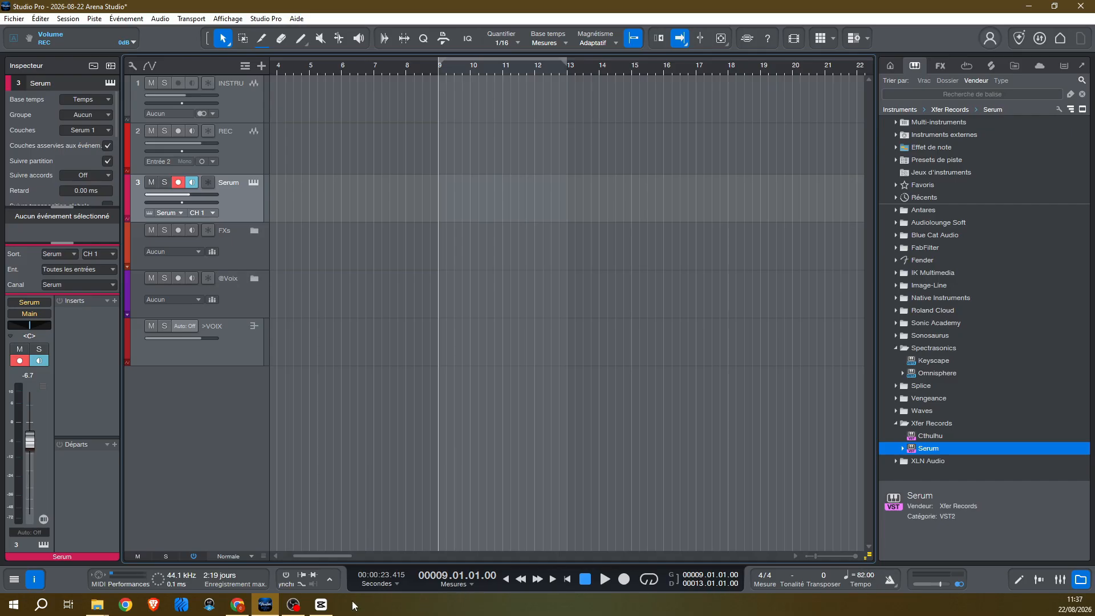
key("KP_Divide")
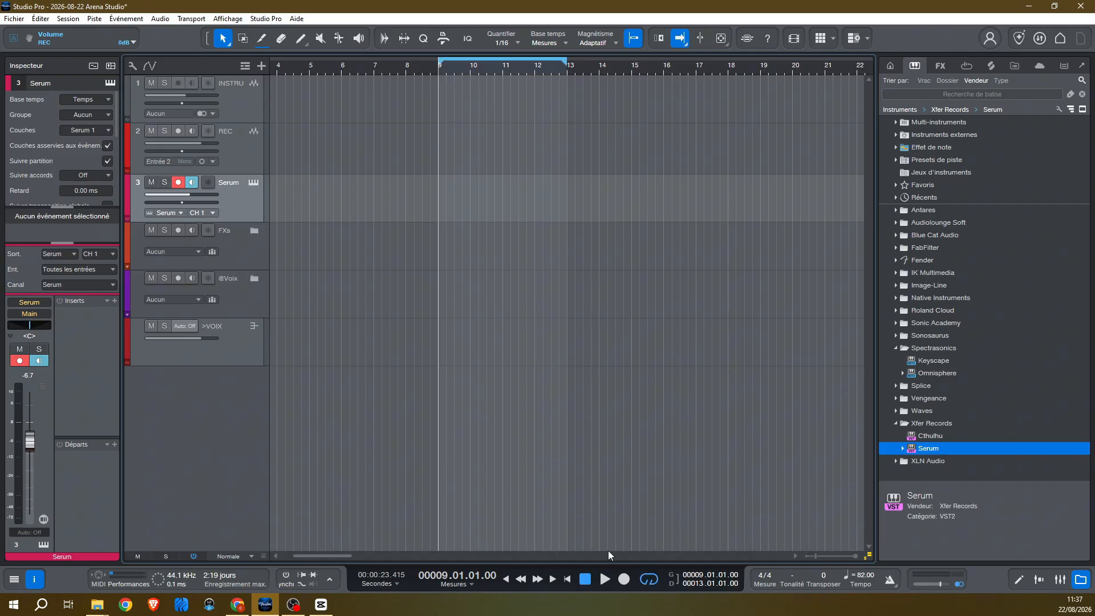
- Draw an empty four-bar part on the Serum track from bar 9 to bar 13
left_click(301, 41)
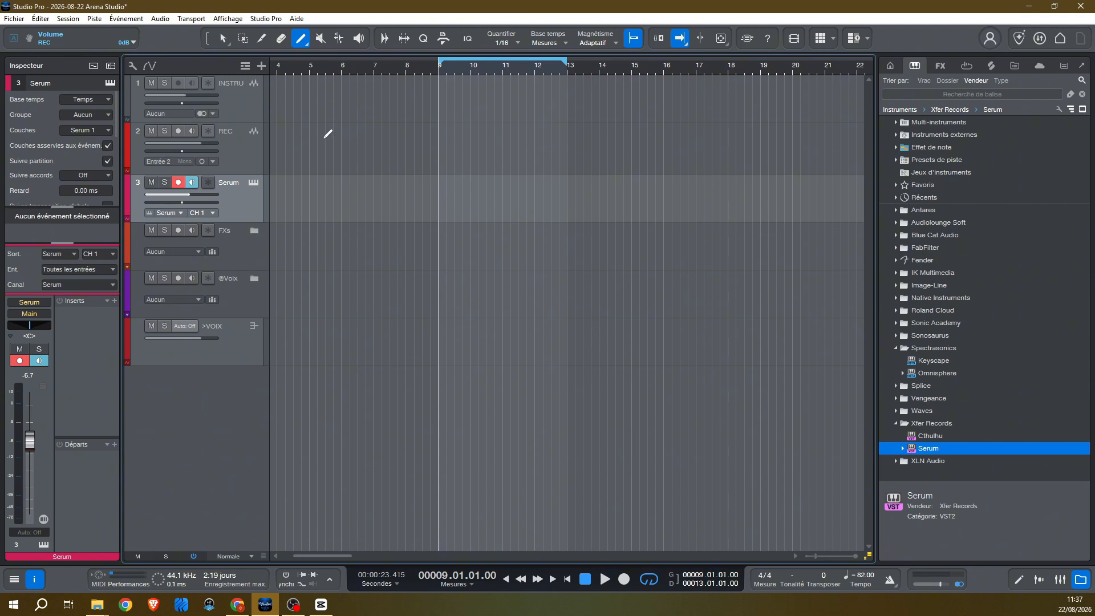
left_click_drag(439, 193, 571, 200)
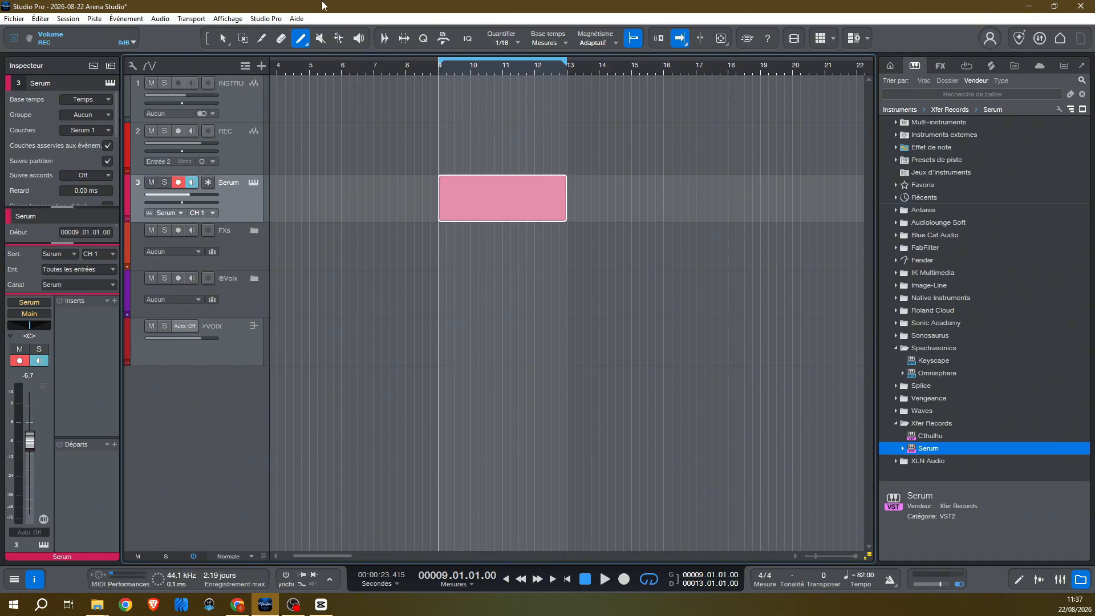
left_click(223, 38)
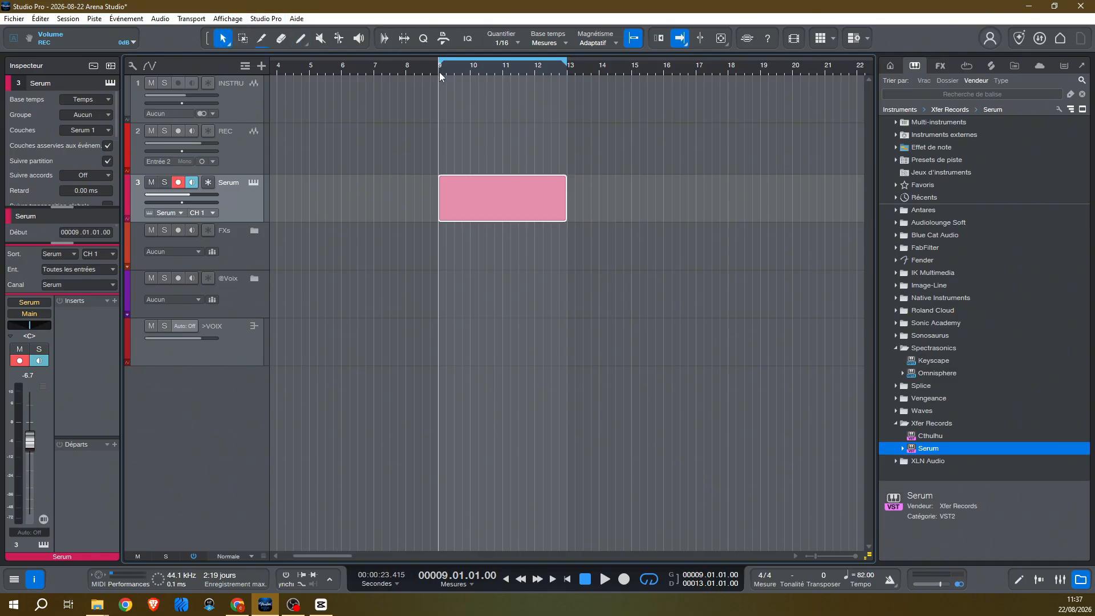
- Open the Serum part in an enlarged note editor and activate the A Natural Minor scale
double_click(484, 201)
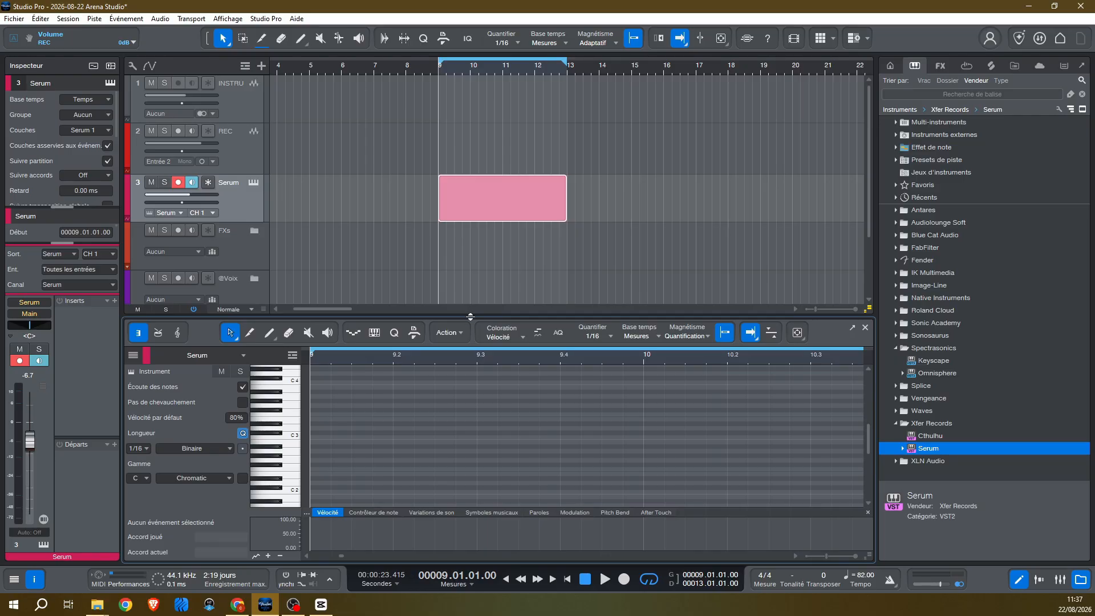
left_click_drag(470, 316, 469, 224)
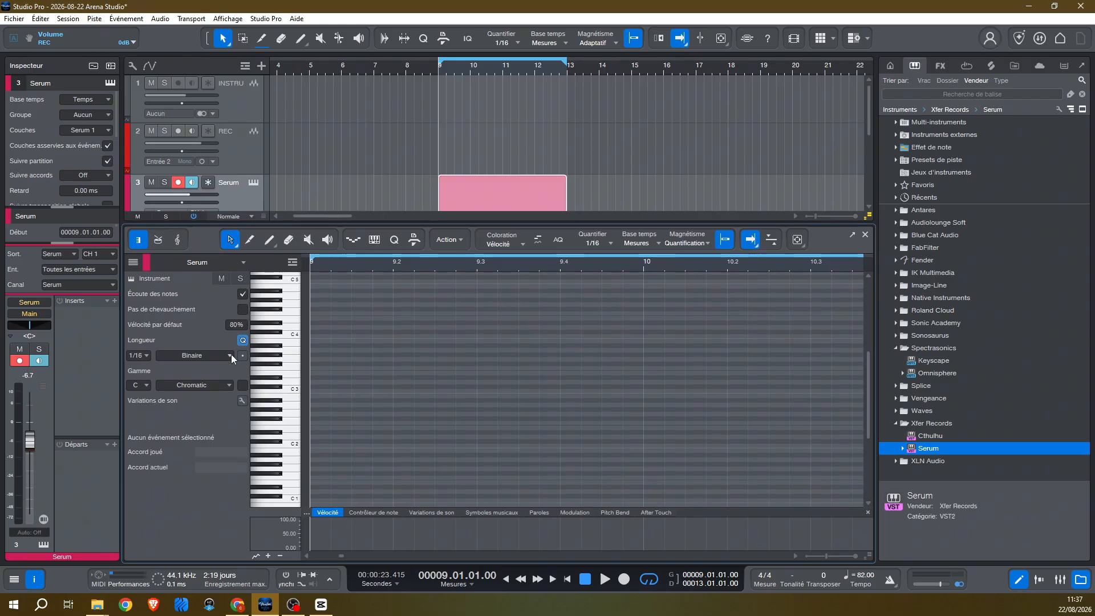
left_click(217, 388)
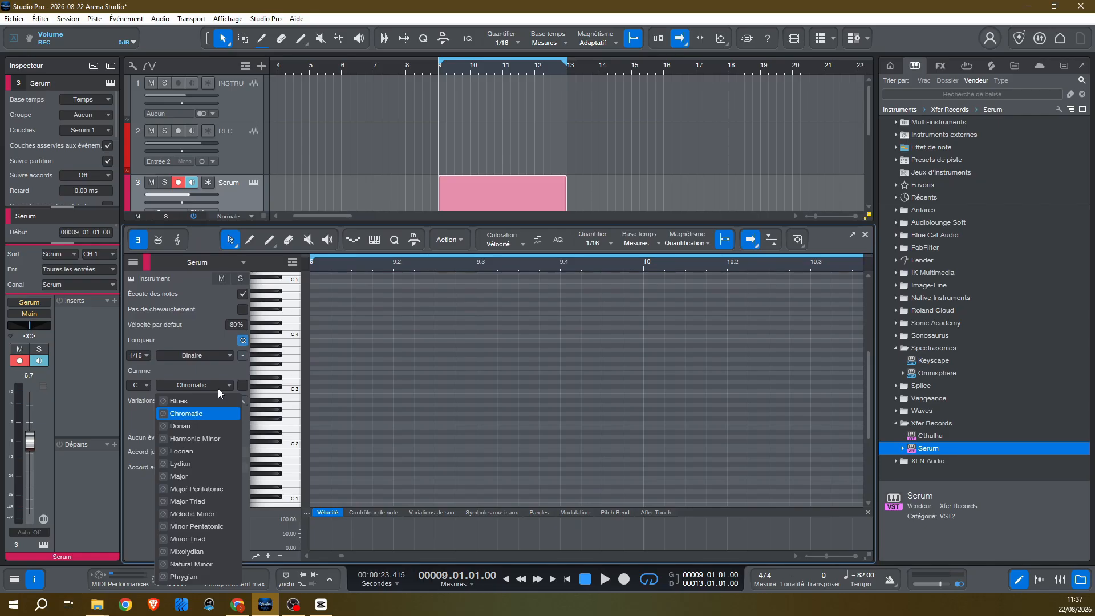
left_click(160, 384)
left_click(148, 386)
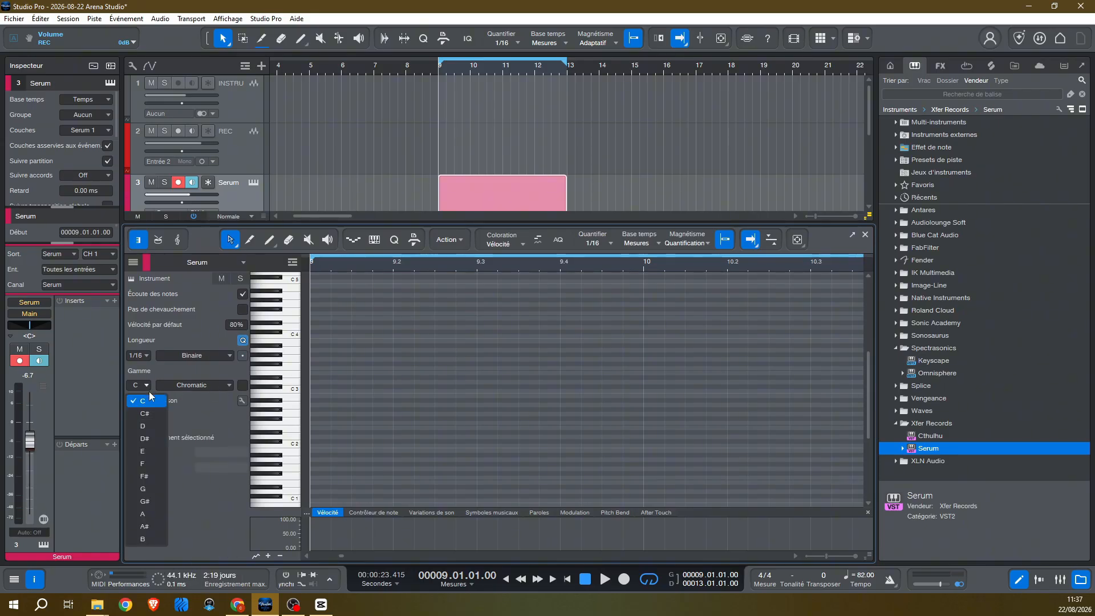
left_click(144, 513)
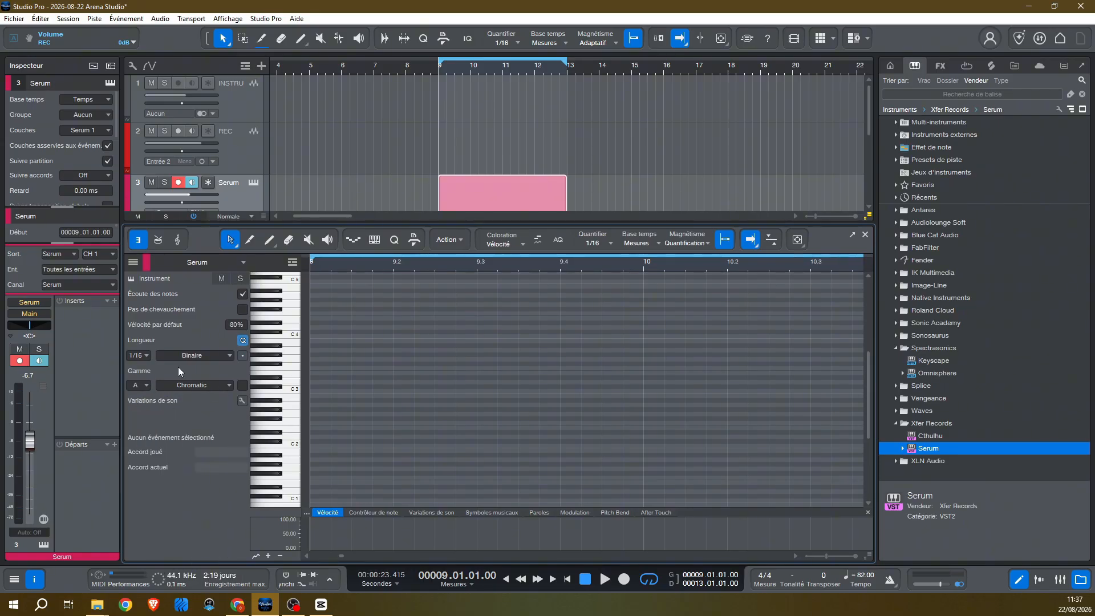
left_click(206, 389)
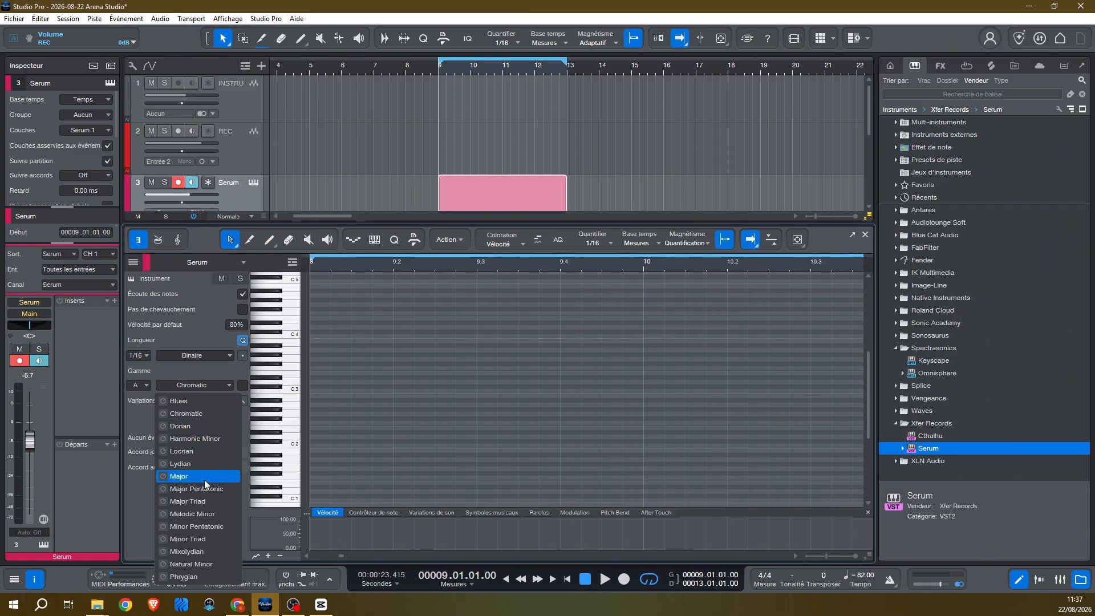
left_click(217, 563)
left_click(243, 386)
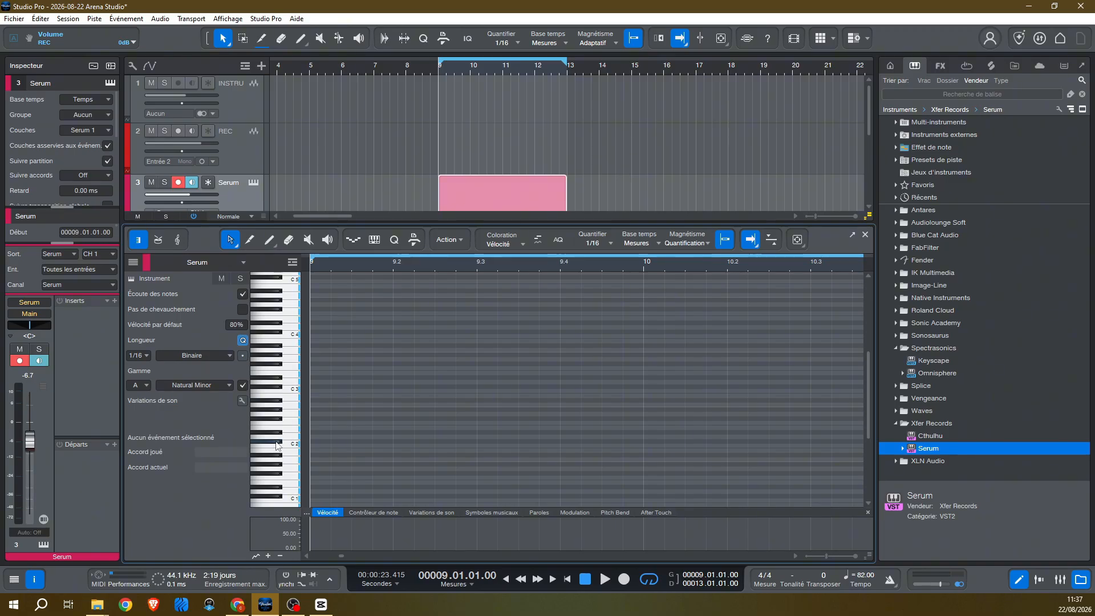
- Audition pitches on the piano keyboard and draw a one-bar A2 note from bar 9 to bar 10
left_click_drag(295, 443, 295, 385)
scroll(376, 268, "left", 3)
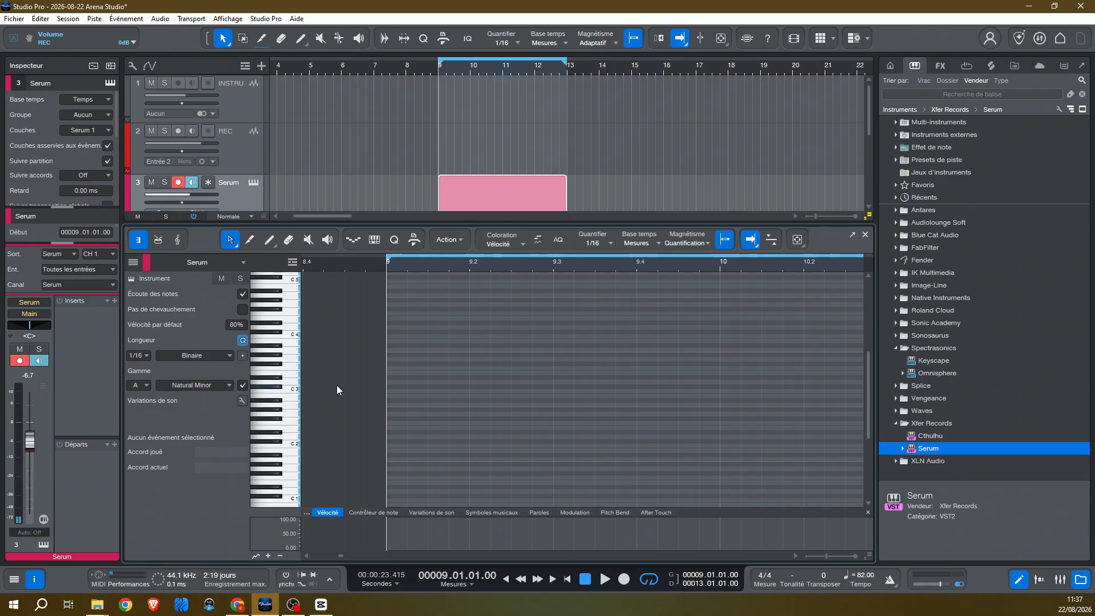
left_click(289, 406)
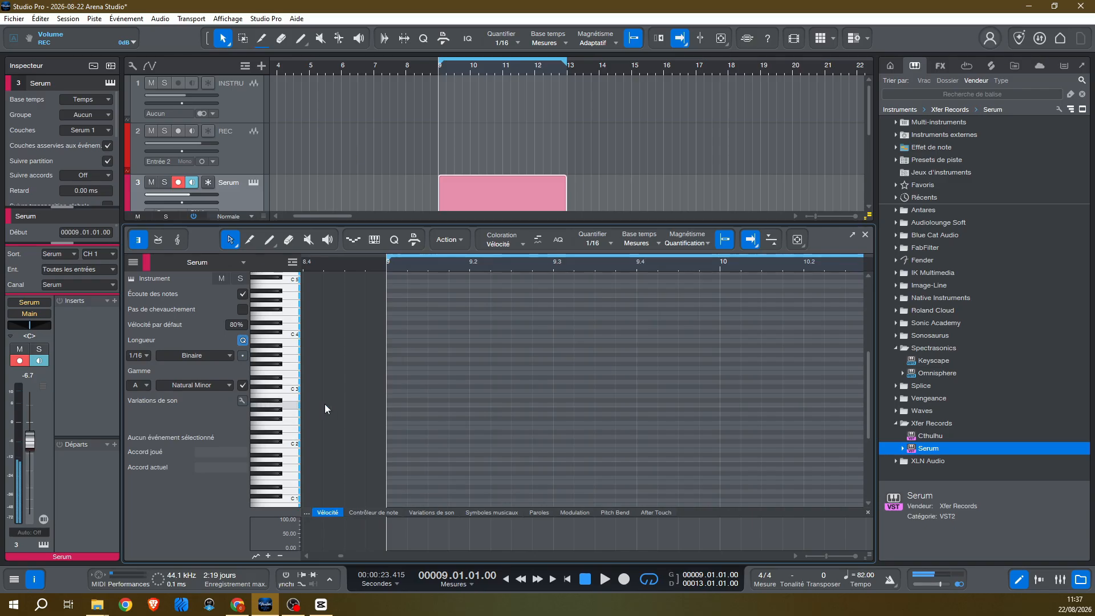
left_click(272, 242)
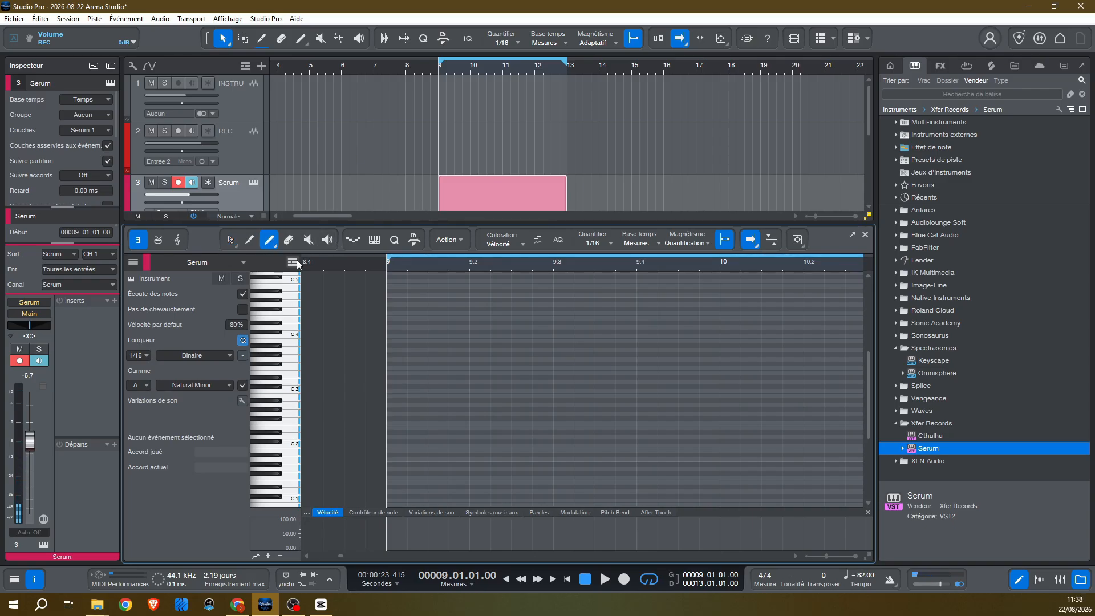
left_click_drag(391, 405, 727, 398)
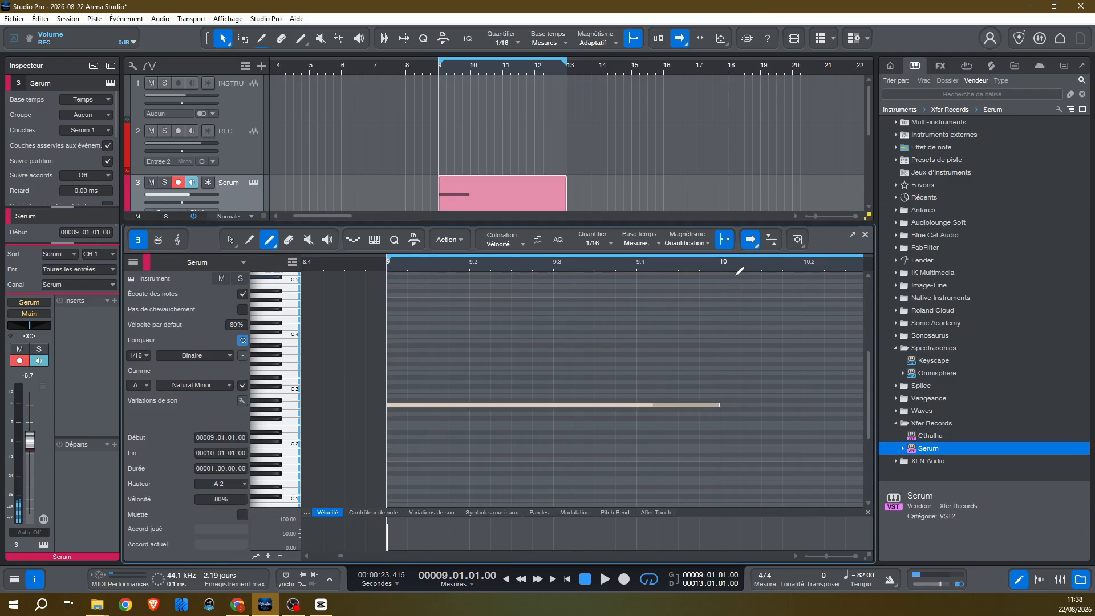
- Duplicate the A2 note three times so the notes fill the part up to bar 13
left_click_drag(724, 265, 475, 250)
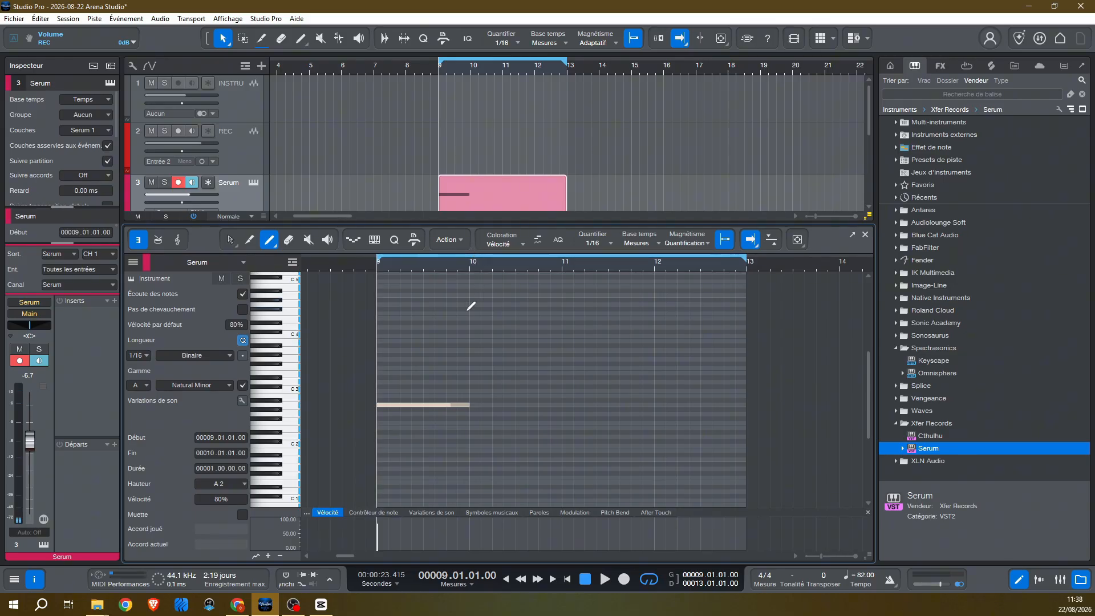
key("d")
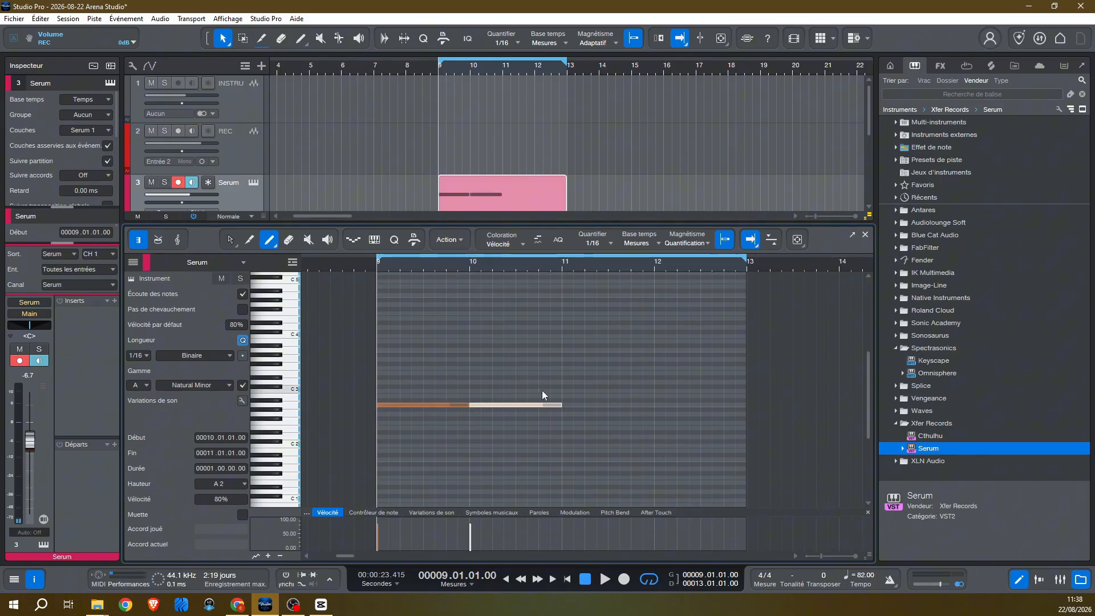
key("d")
key("d")
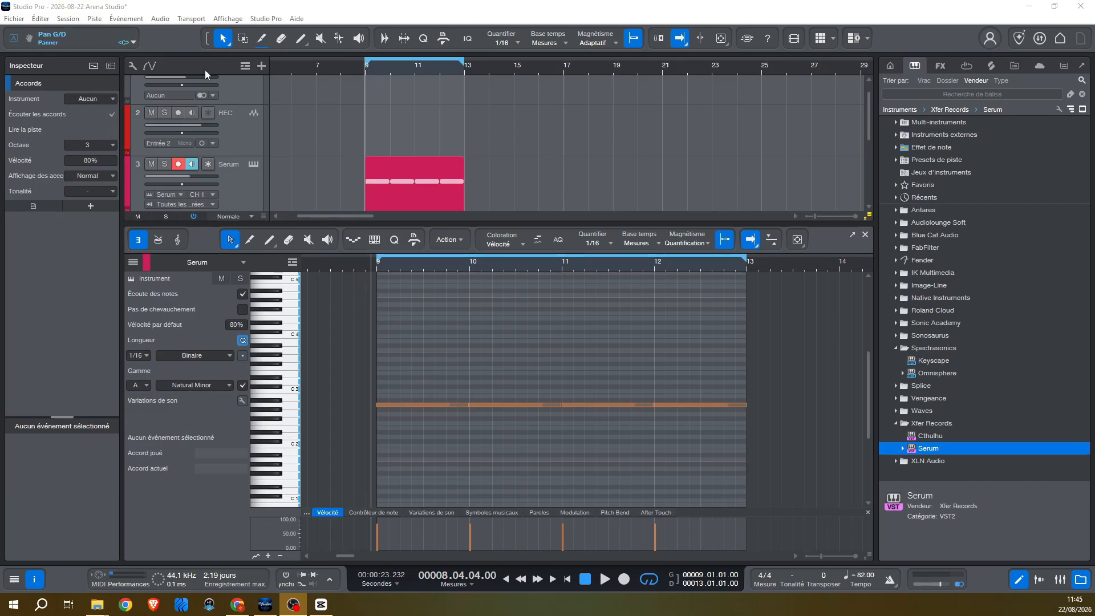
- Show the chord track (Accords) above the arrangement
left_click(308, 16)
left_click(242, 70)
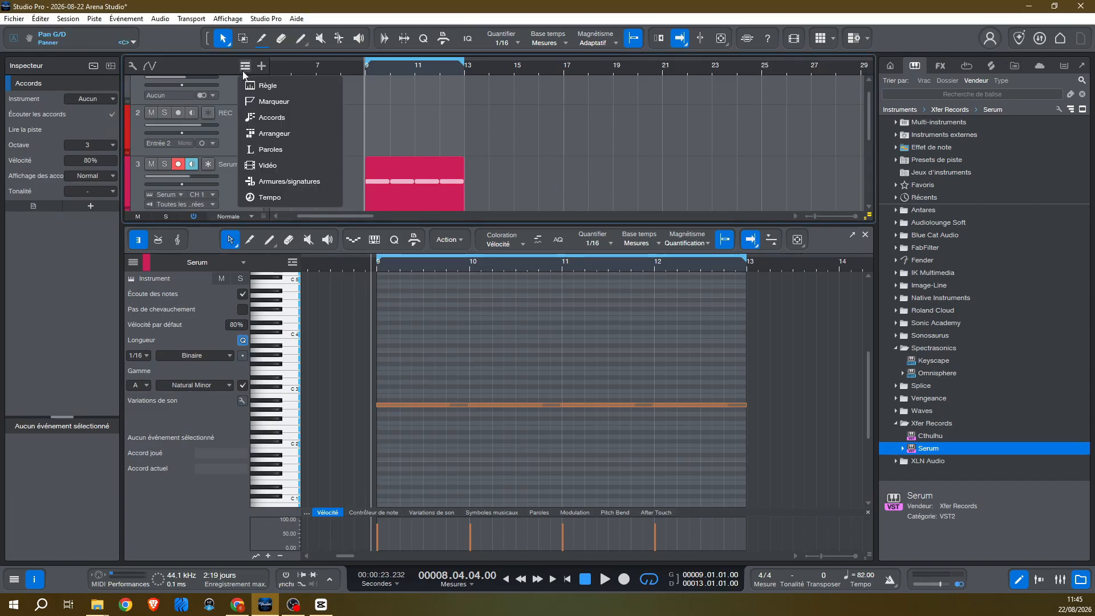
left_click(281, 118)
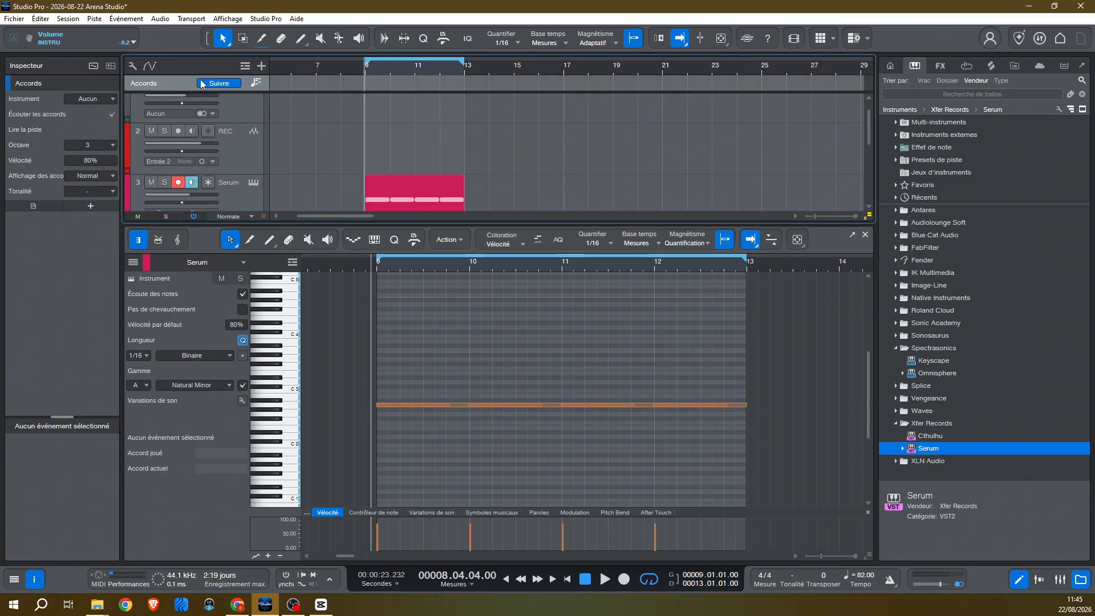
- Draw four one-bar chords on the chord track from bar 9 to bar 13
left_click(300, 40)
scroll(374, 75, "up", 5)
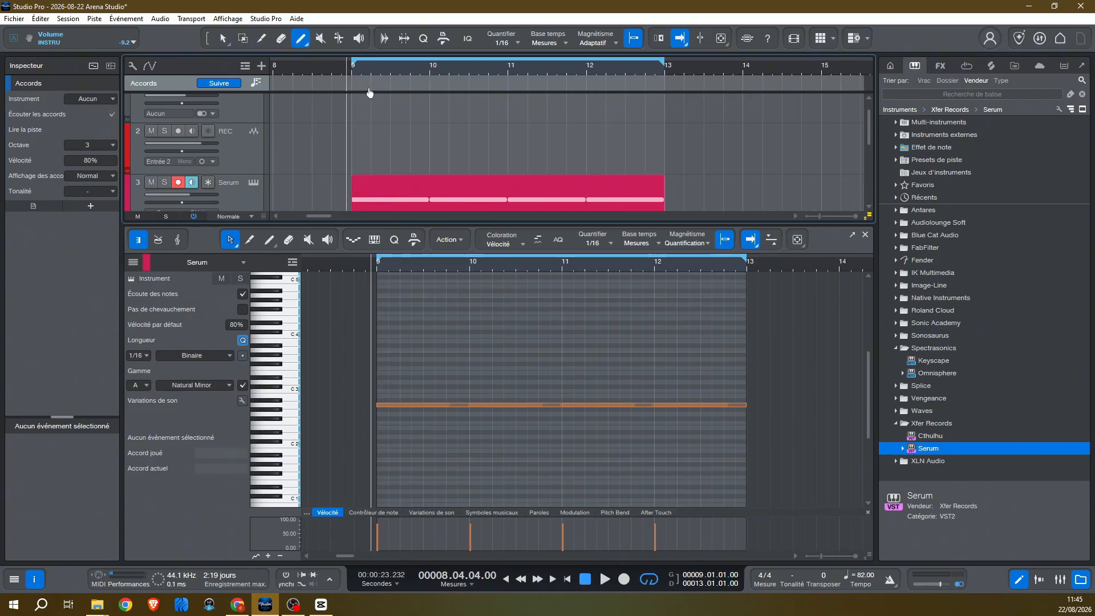
left_click_drag(345, 81, 698, 80)
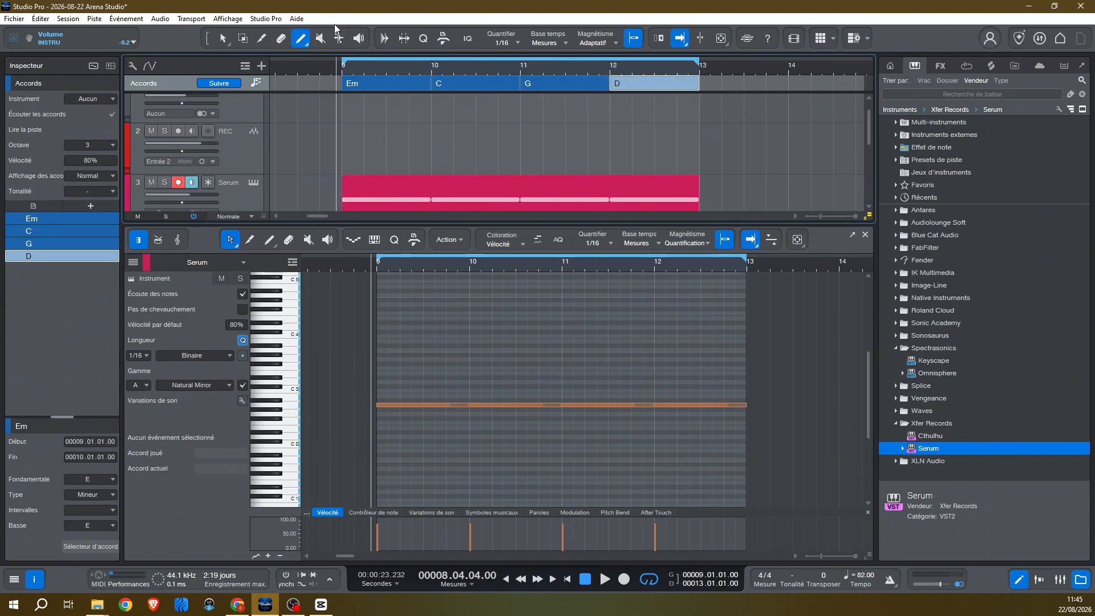
- Change the first chord, at bar 9, to Am
left_click(228, 39)
left_click(424, 86)
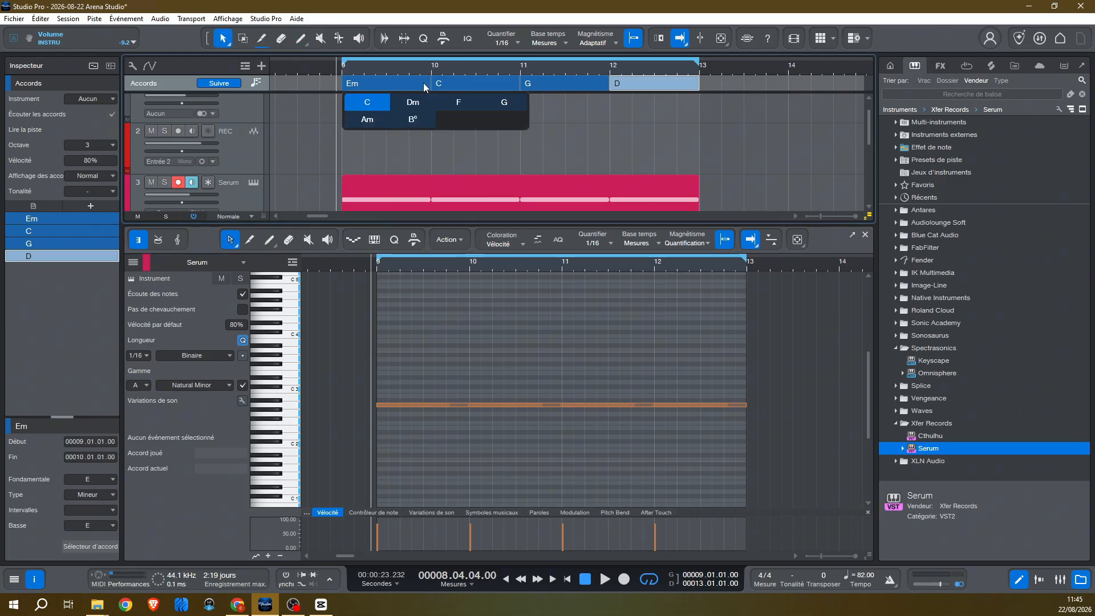
left_click(365, 122)
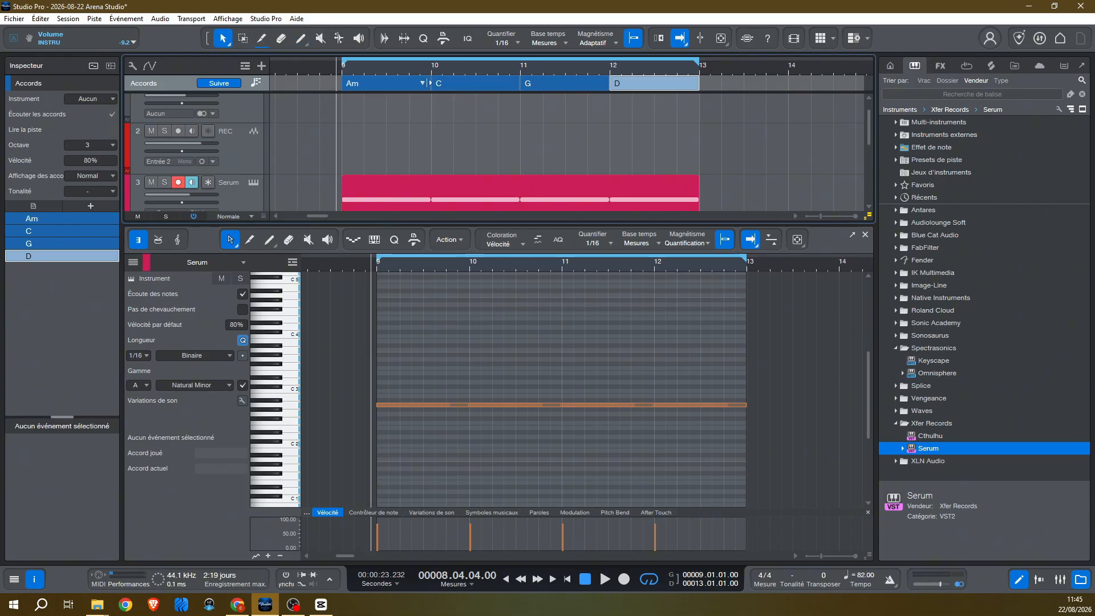
- Change the chord track's chords at bars 10, 11 and 12 to Dm, Em and F from the chord suggestions
left_click(416, 86)
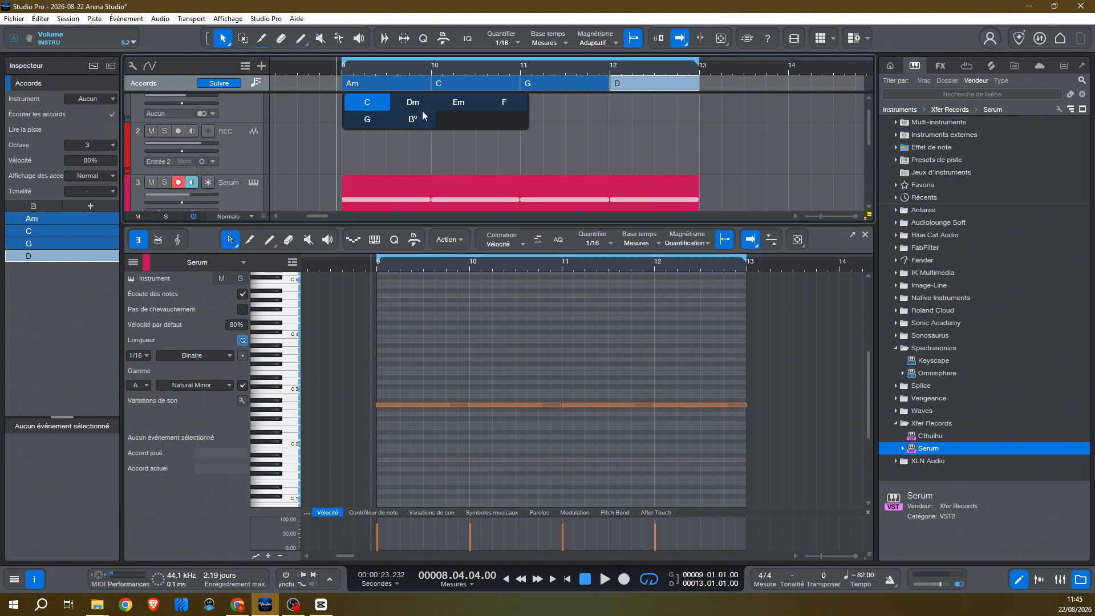
left_click(484, 84)
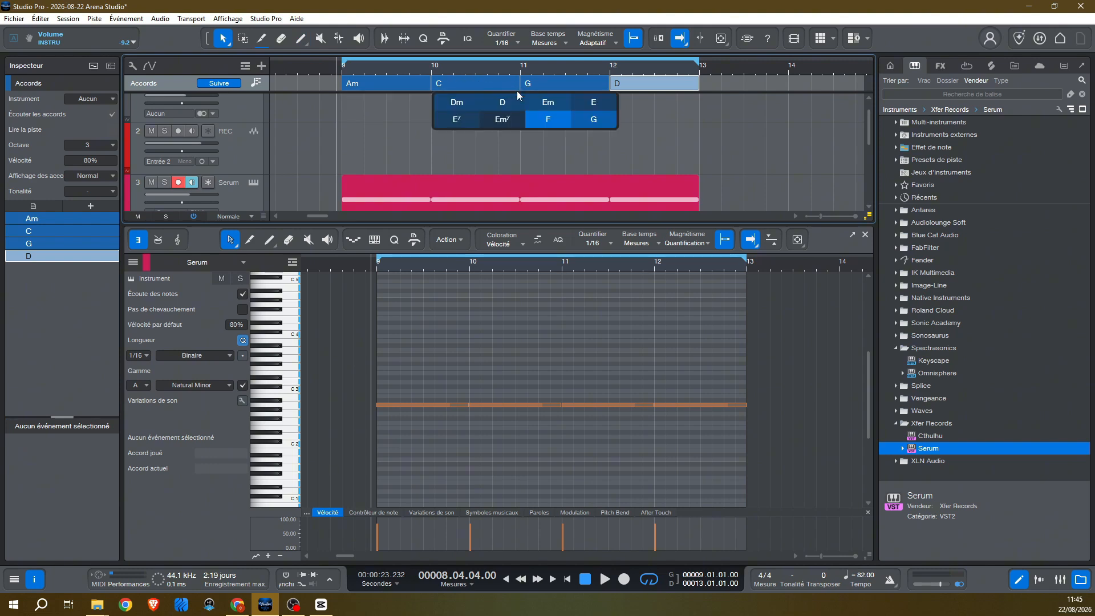
left_click(458, 105)
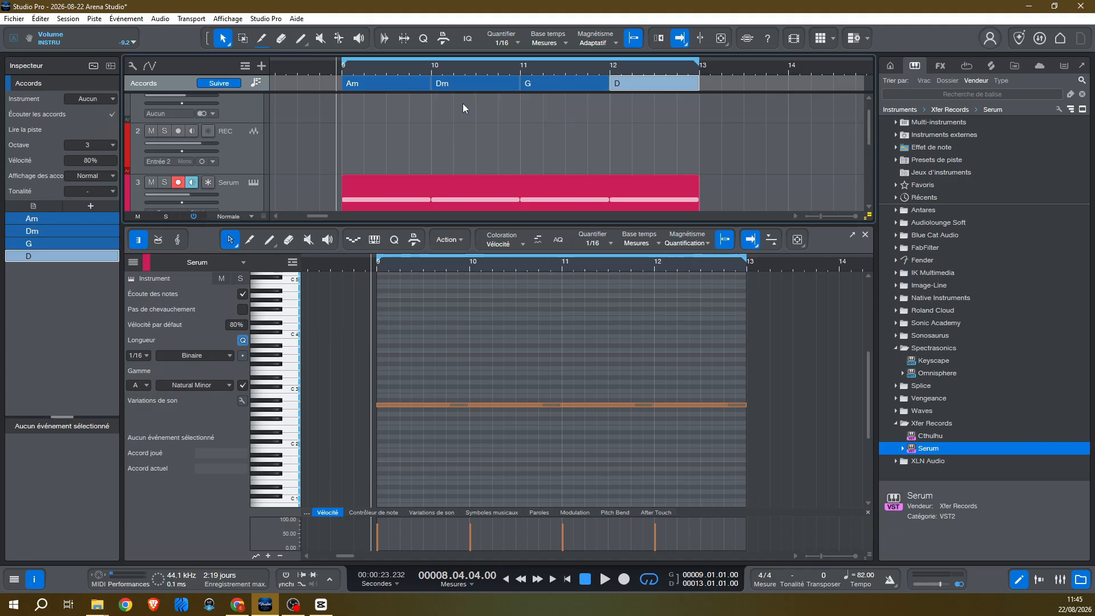
left_click(601, 84)
left_click(592, 107)
left_click(693, 86)
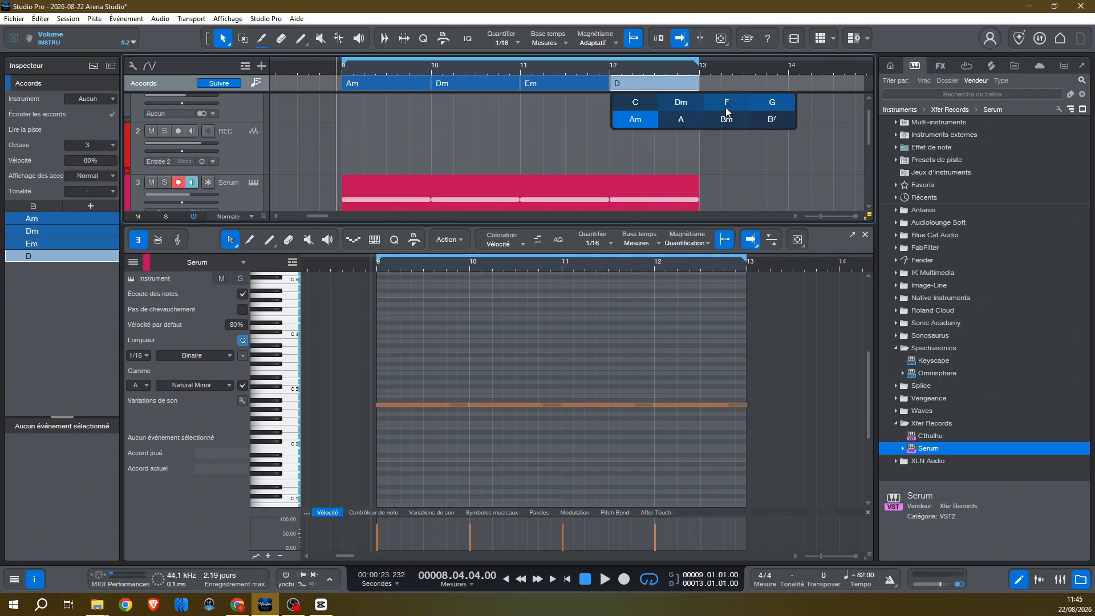
left_click(726, 110)
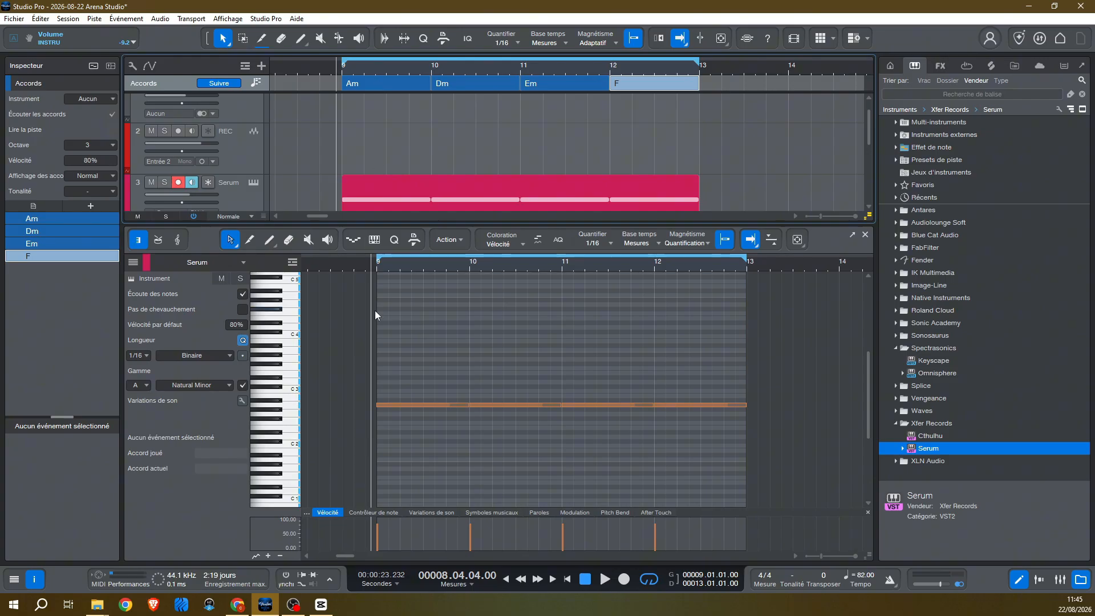
- Audition the A2 notes of bars 9 to 12 one by one in the note editor
left_click(430, 407)
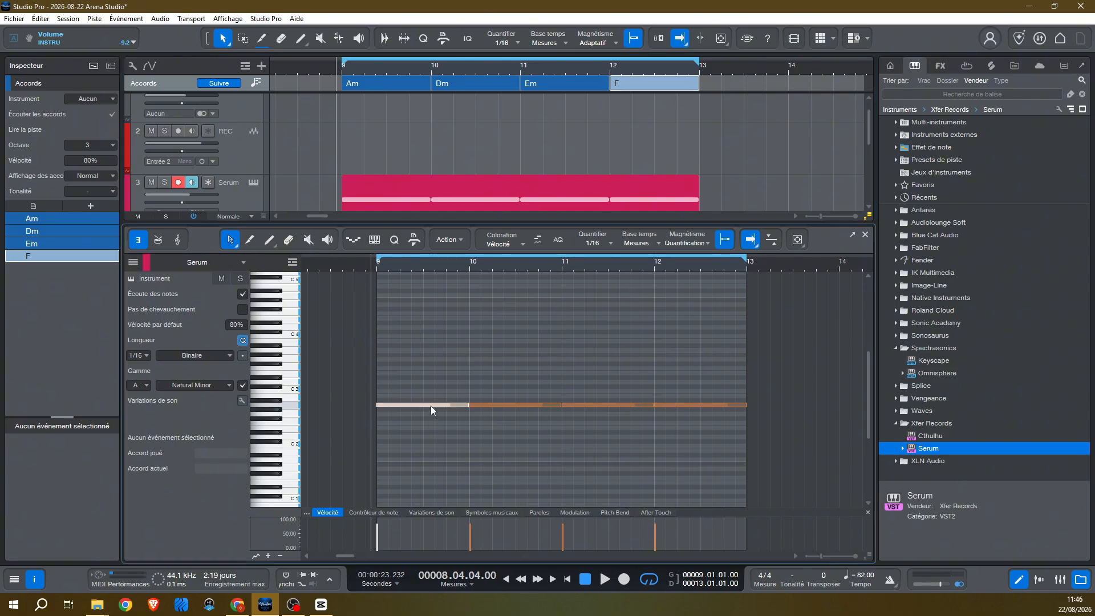
left_click(498, 408)
left_click(601, 405)
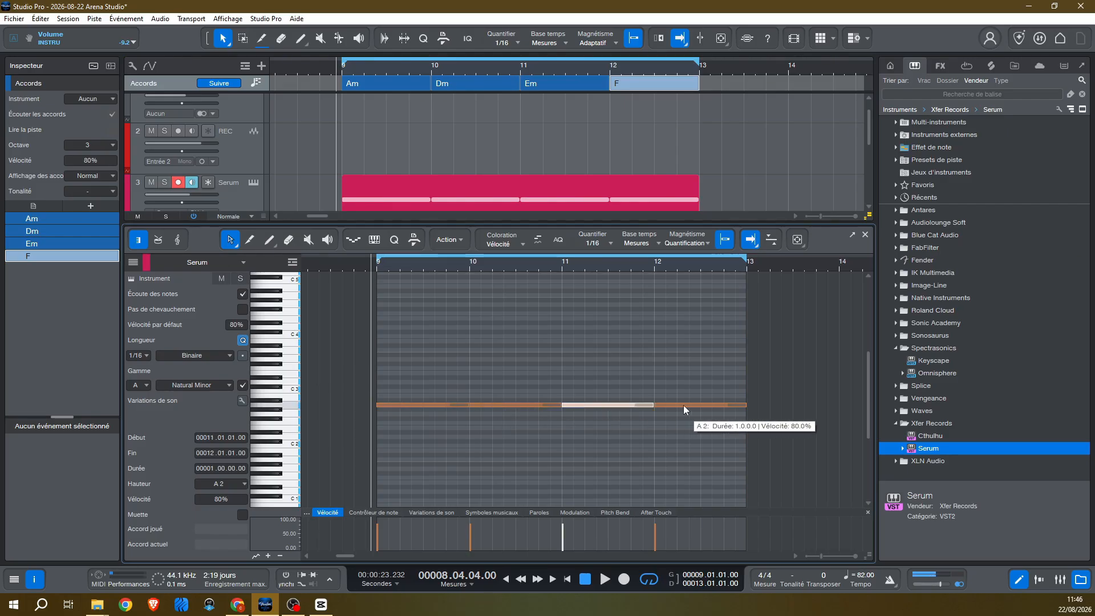
left_click(683, 405)
left_click(417, 404)
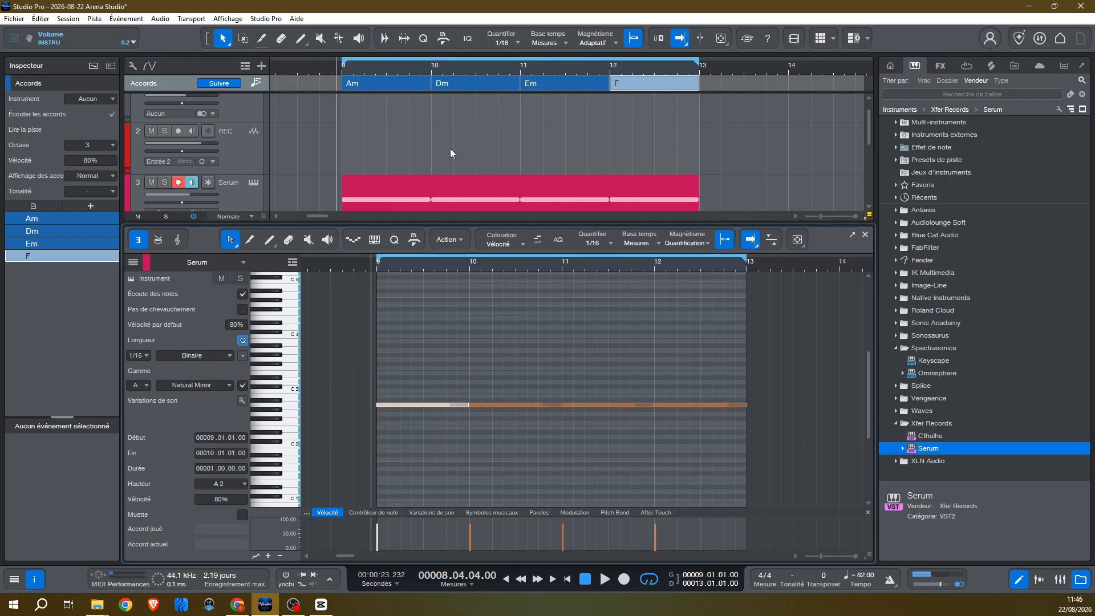
- Open the chord selector for the Am chord at bar 9 and add the 7 interval to make it Am7
left_click(392, 84)
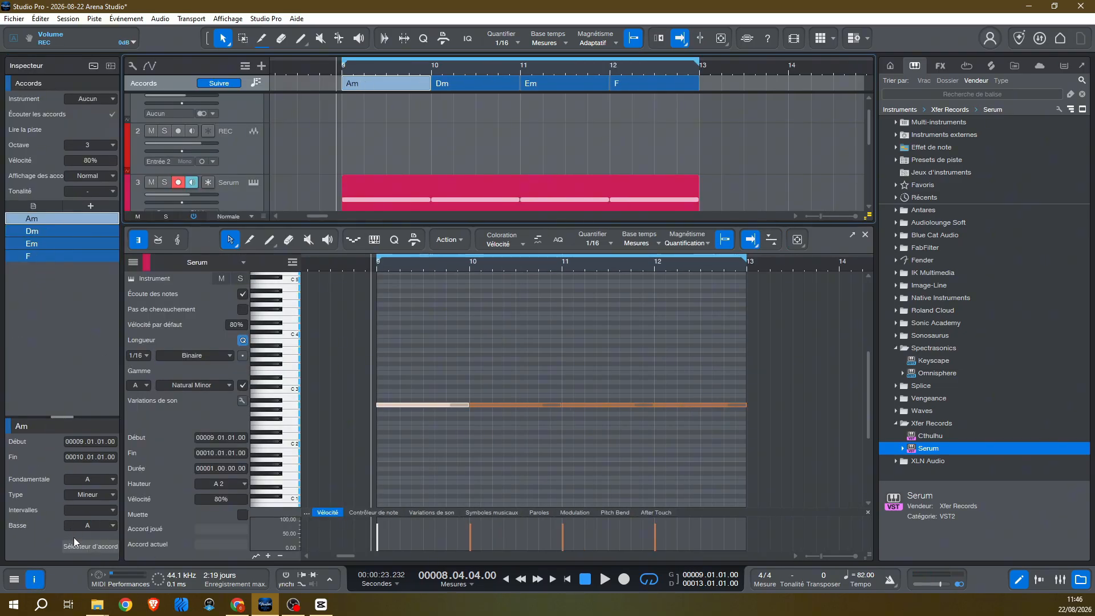
left_click(94, 547)
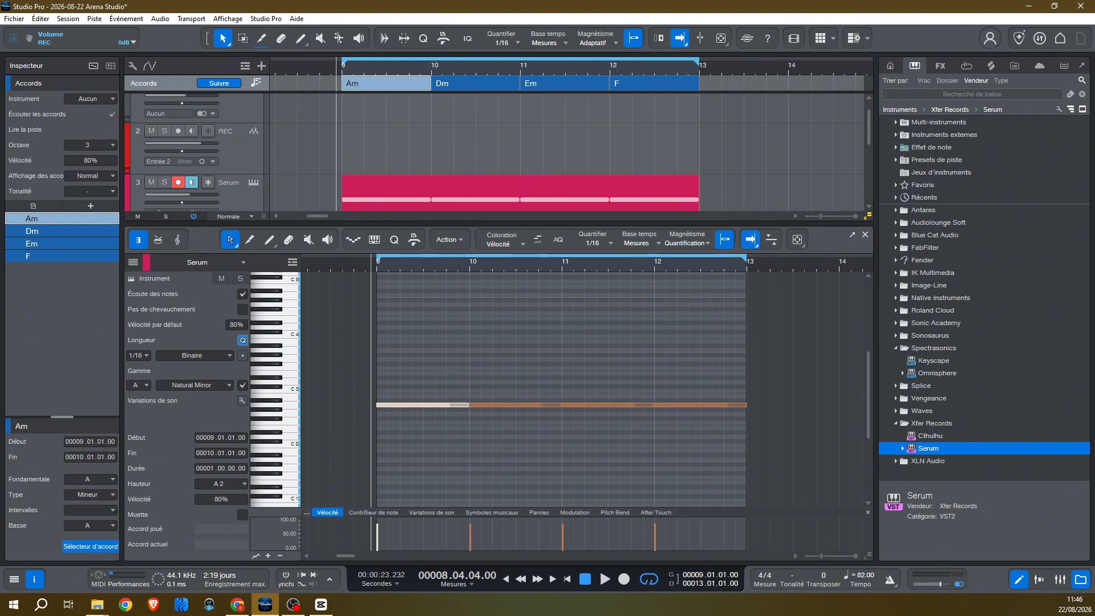
left_click_drag(692, 159, 770, 128)
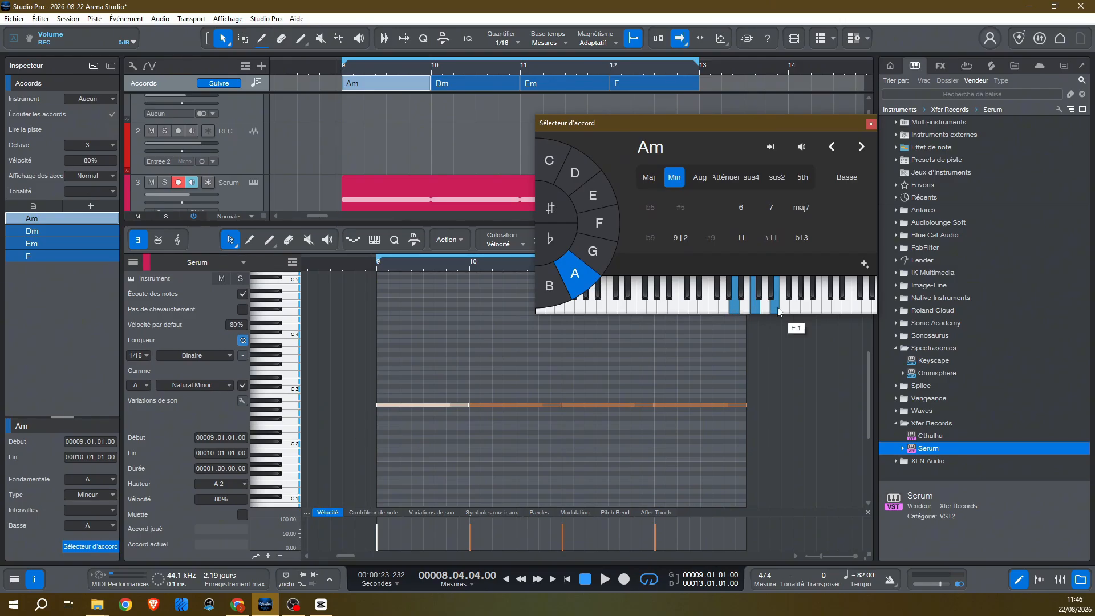
left_click(770, 215)
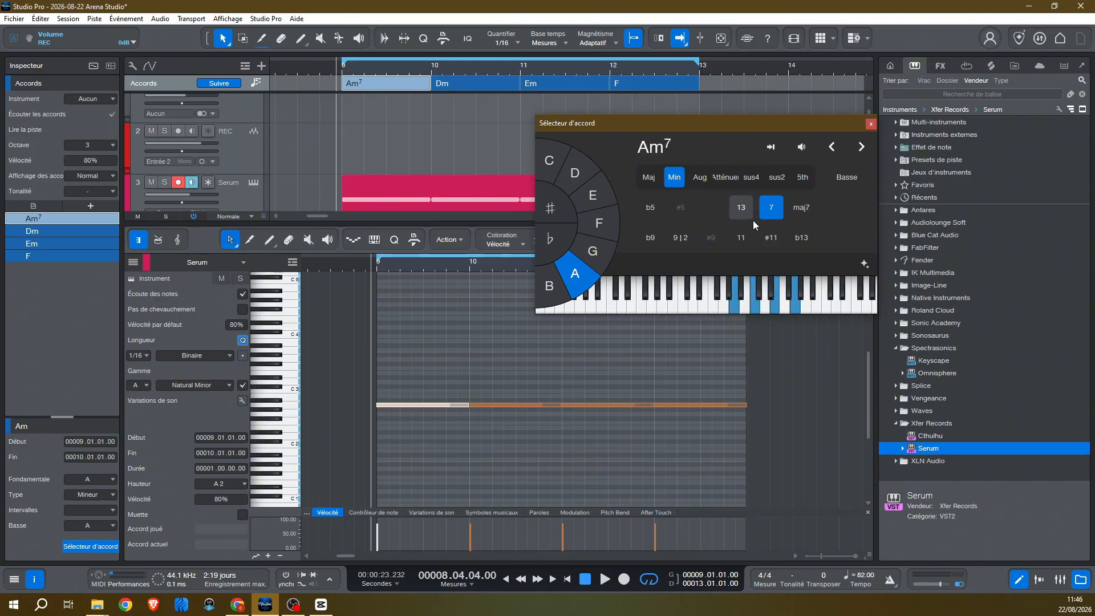
left_click(769, 215)
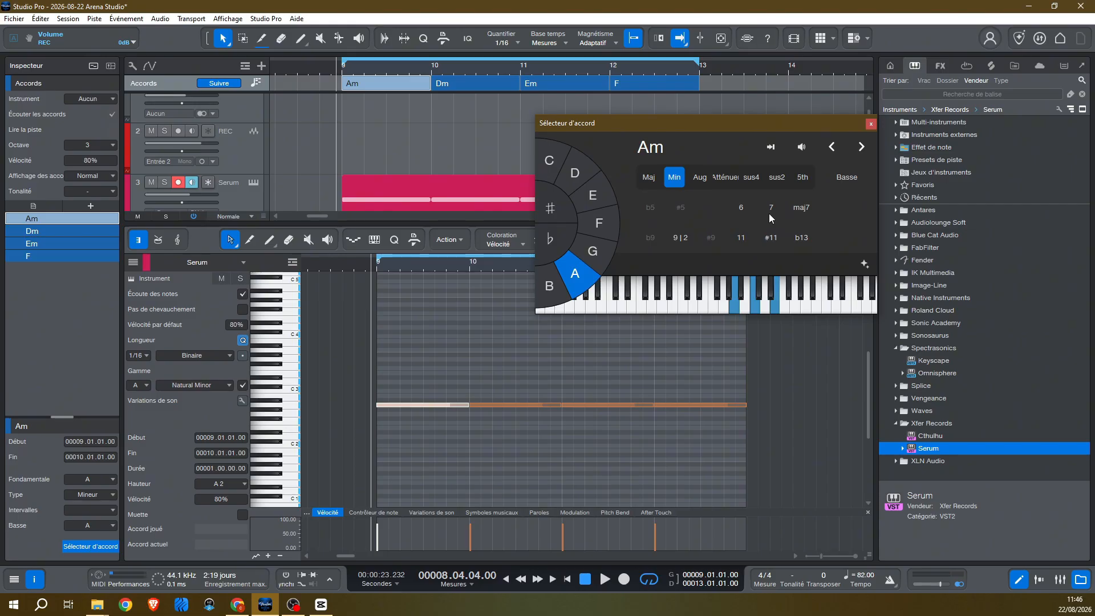
left_click(802, 152)
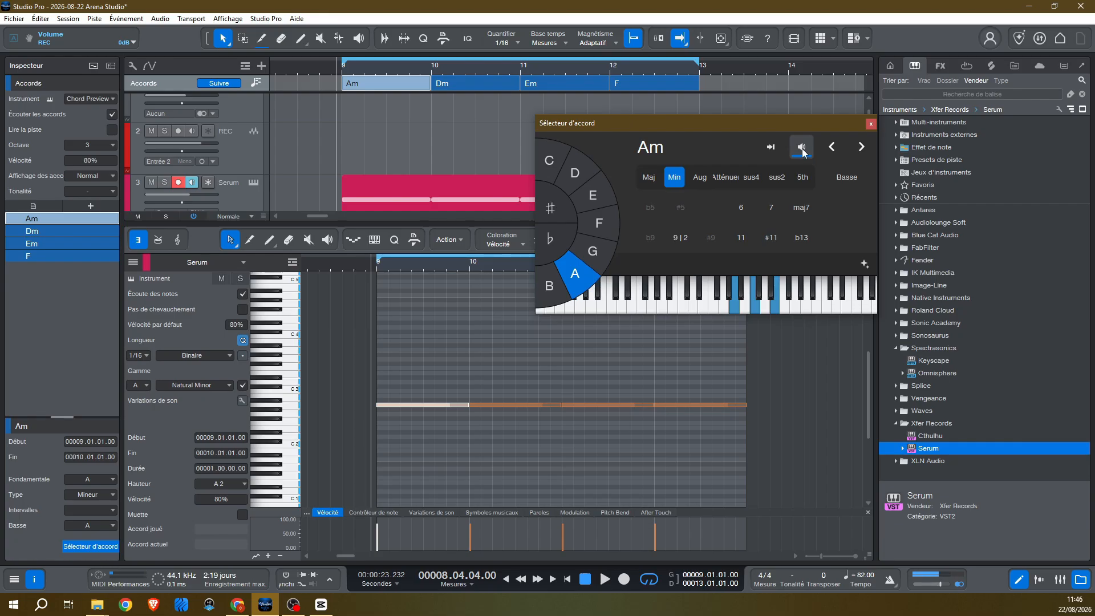
left_click(802, 151)
left_click(771, 211)
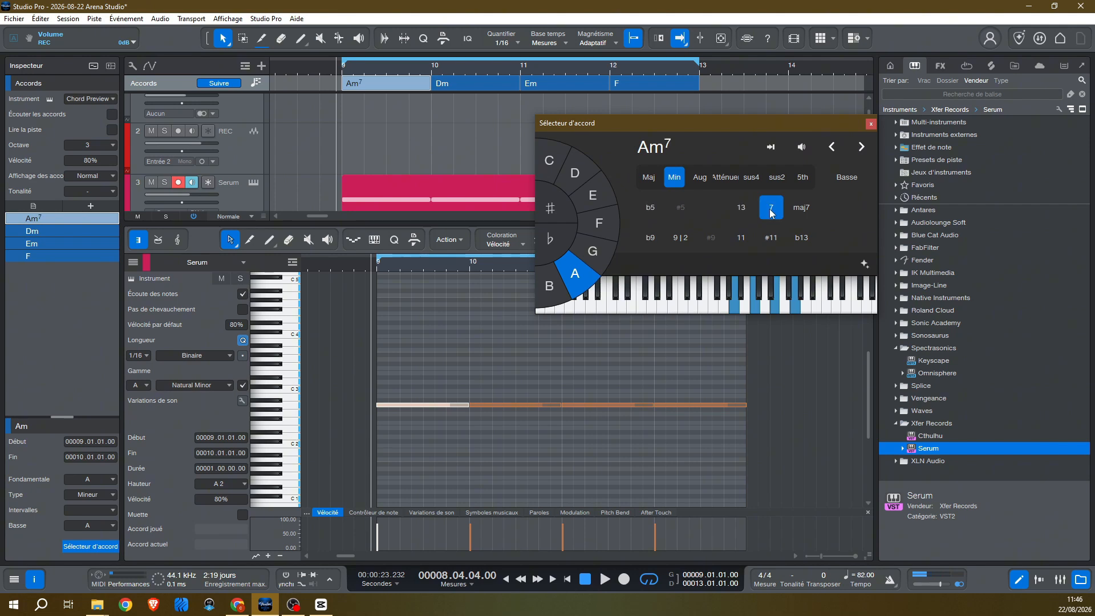
left_click(804, 149)
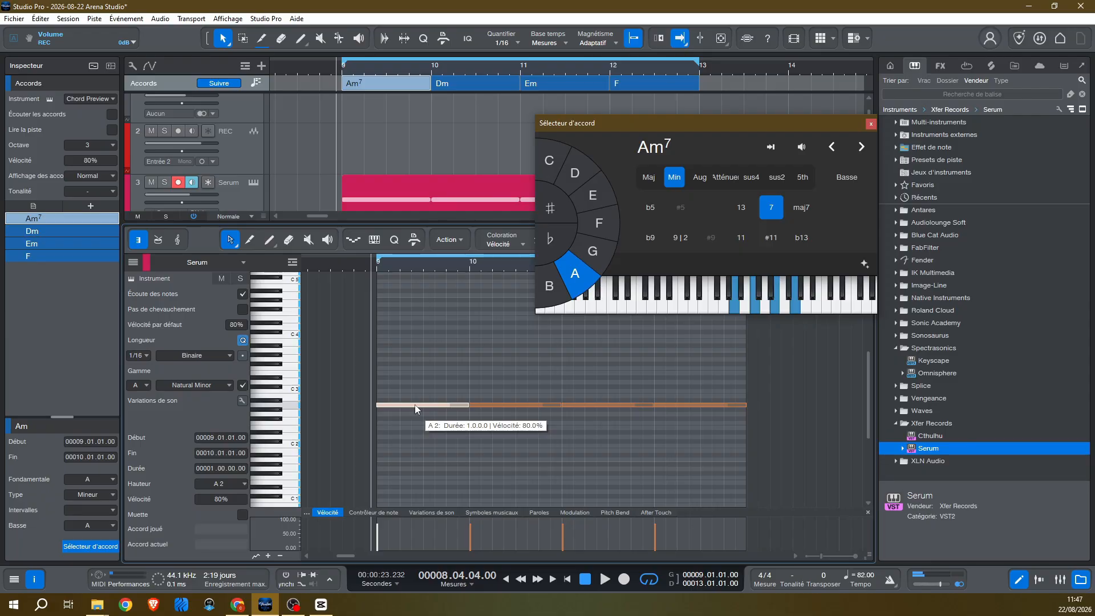
- Copy the A2 note in bar 9 up to C3, E3 and G3 to build an Am7 chord, and play it back
left_click_drag(415, 405, 416, 361)
left_click(376, 268)
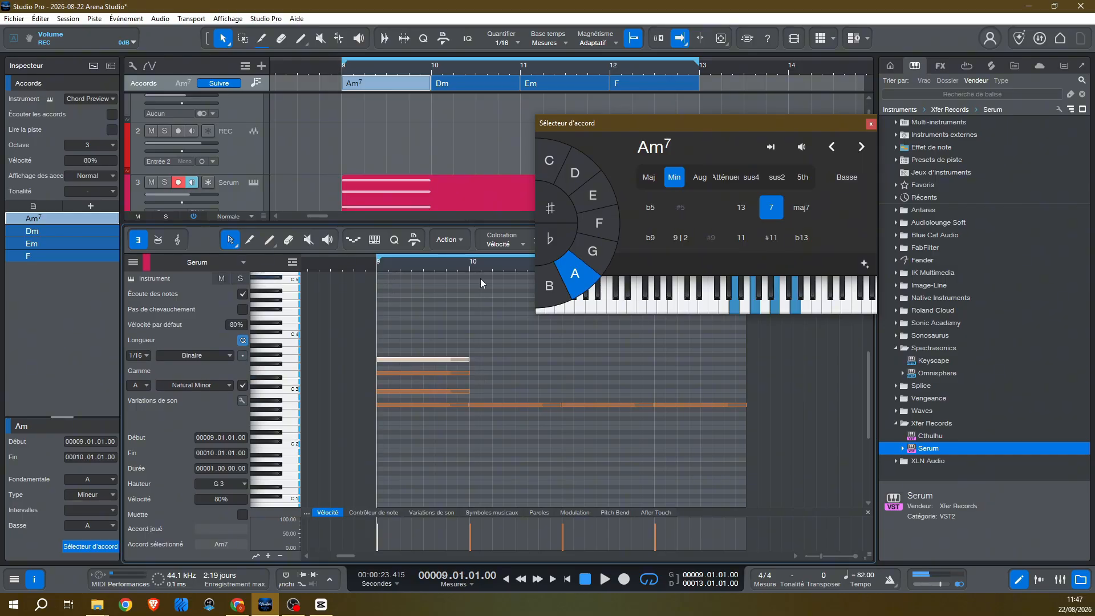
key("space")
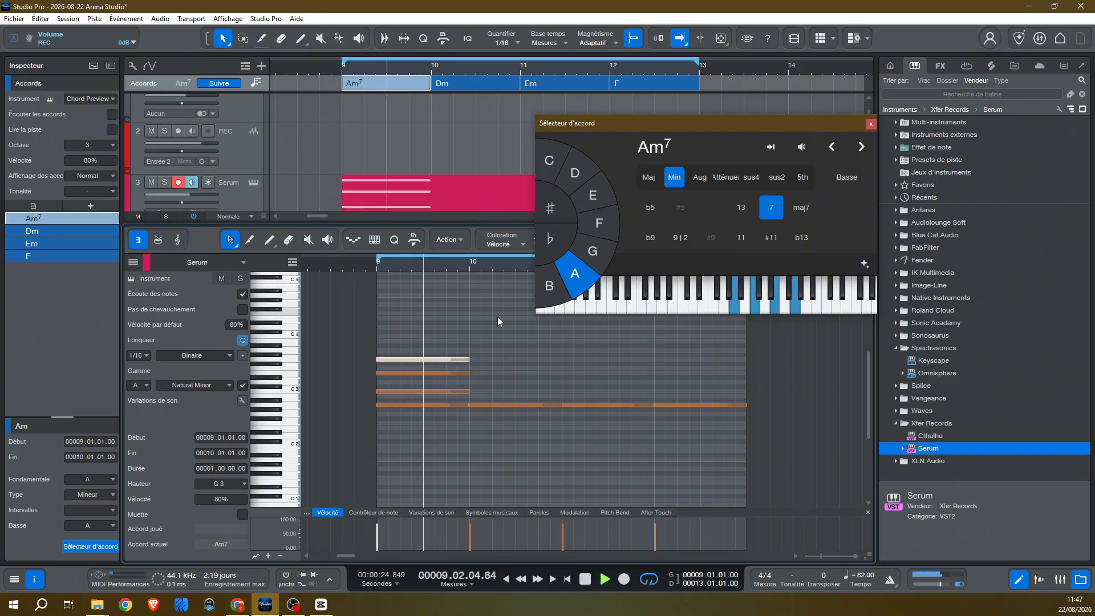
key("space")
- Shorten all four notes of the bar 9 chord to one beat and play the result
left_click_drag(433, 447, 438, 355)
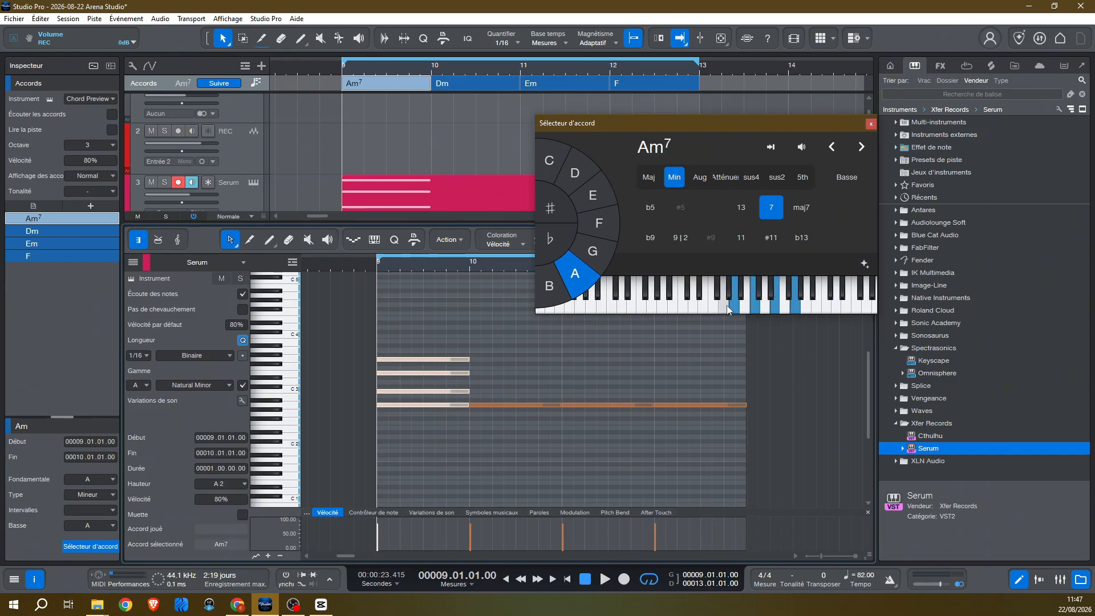
left_click_drag(449, 457, 400, 359)
key("space")
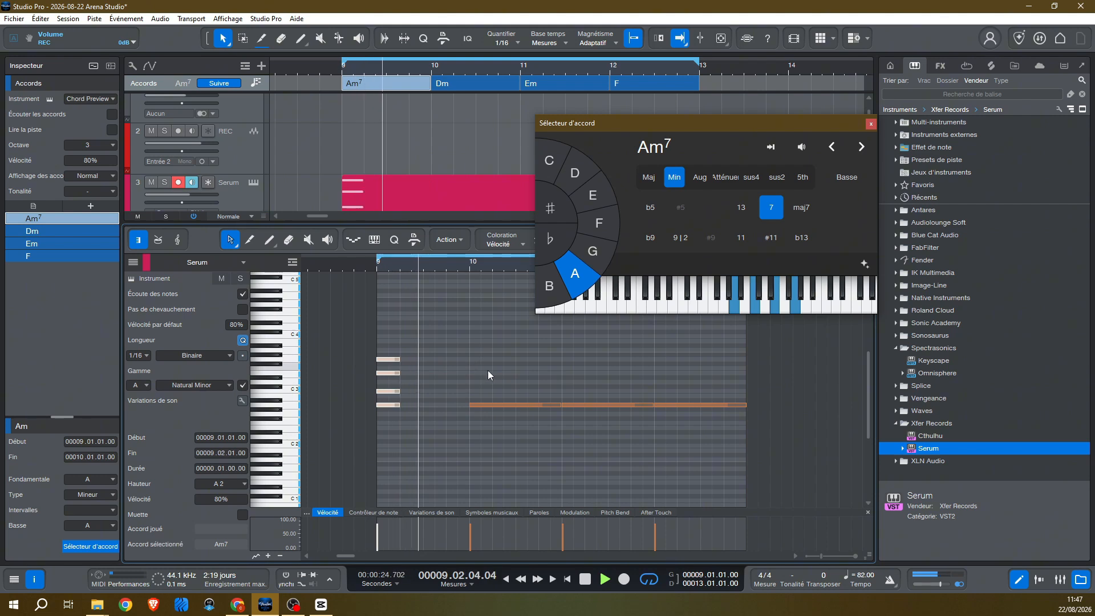
key("space")
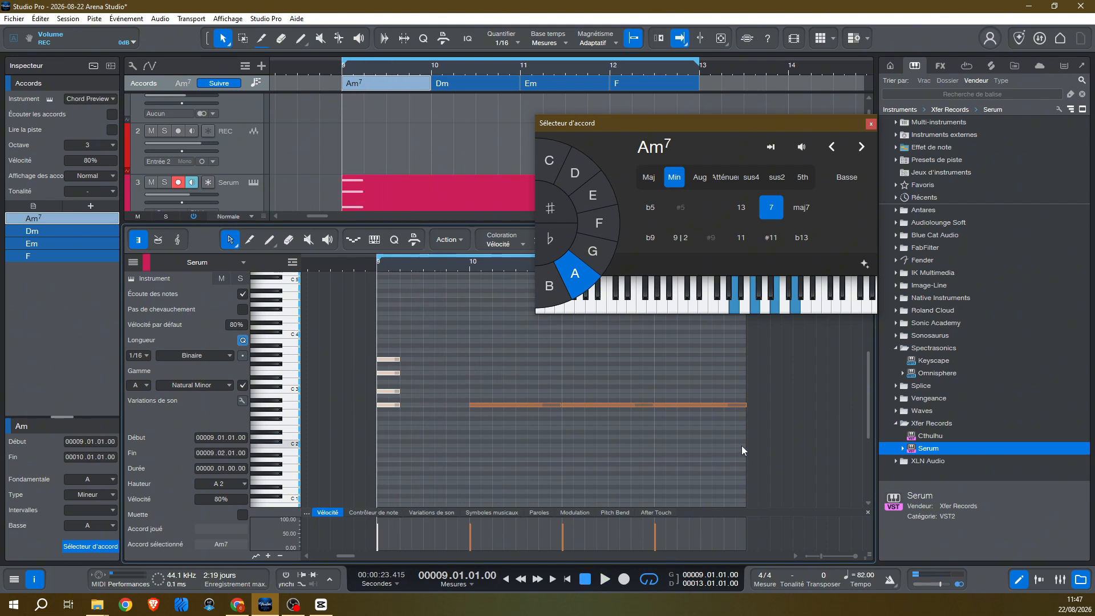
- Delete the remaining A2 notes in bars 10 to 12 and close the chord selector
left_click_drag(741, 446, 516, 389)
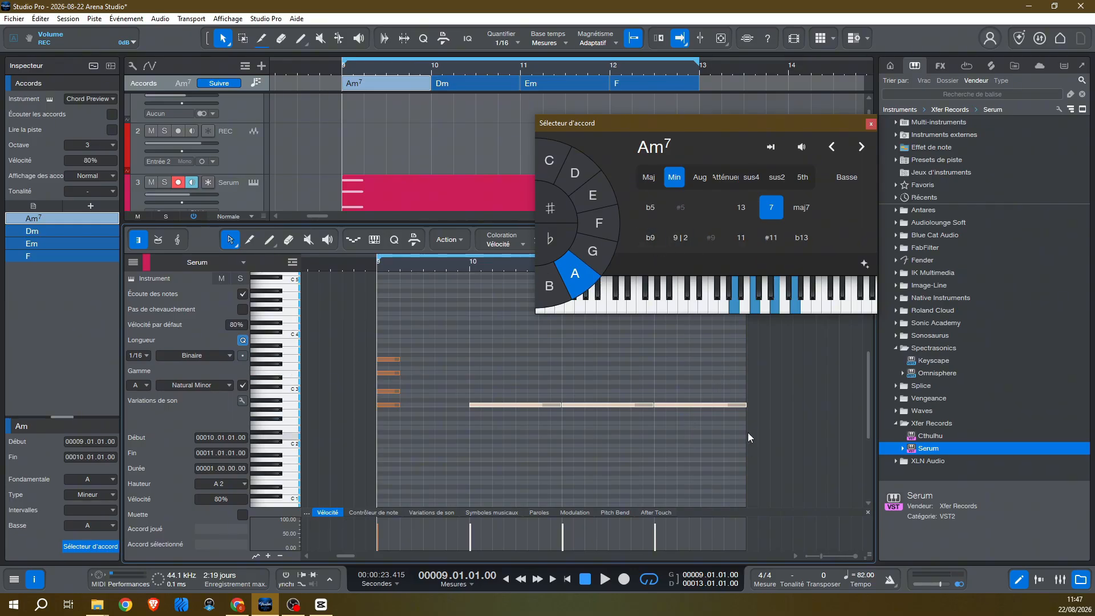
left_click_drag(764, 431, 504, 374)
key("Delete")
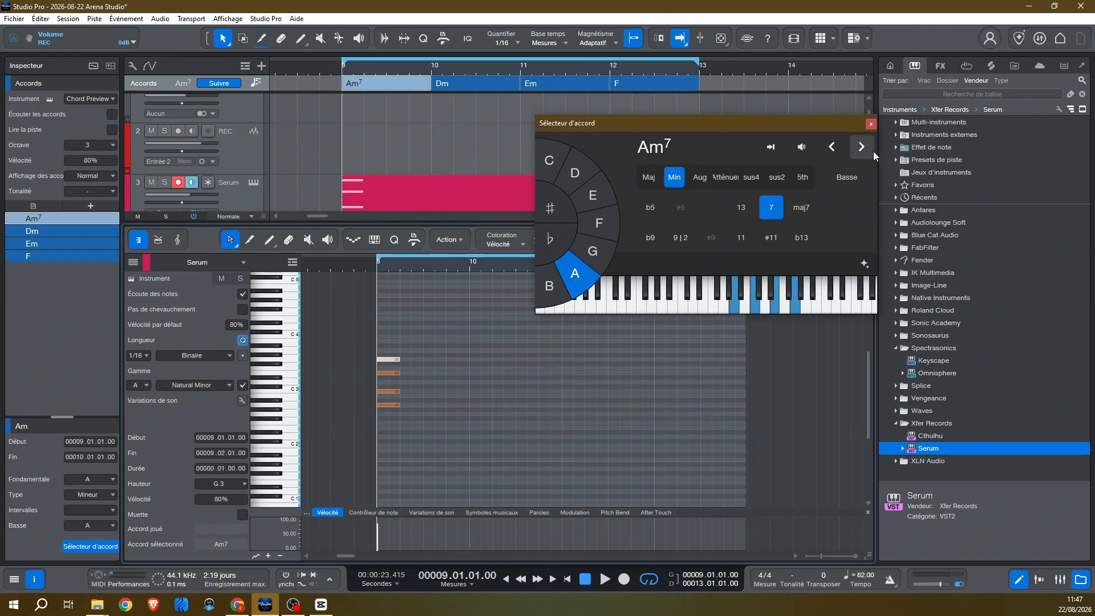
left_click(871, 125)
- Duplicate the four-note chord to the start of bars 10, 11 and 12, and close the note editor
left_click_drag(442, 428, 377, 331)
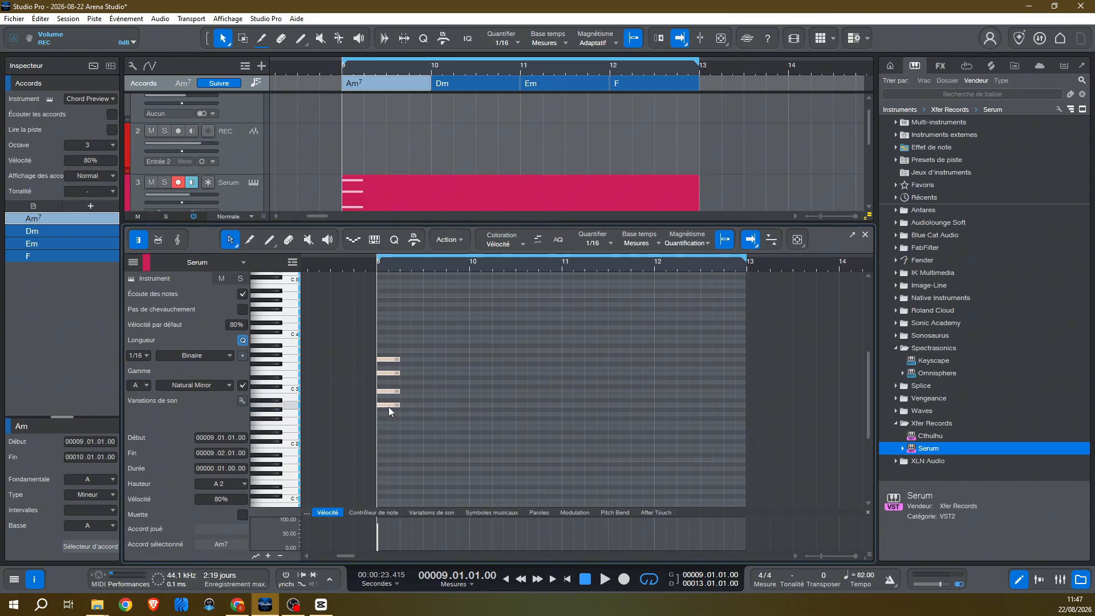
left_click_drag(389, 406, 665, 406)
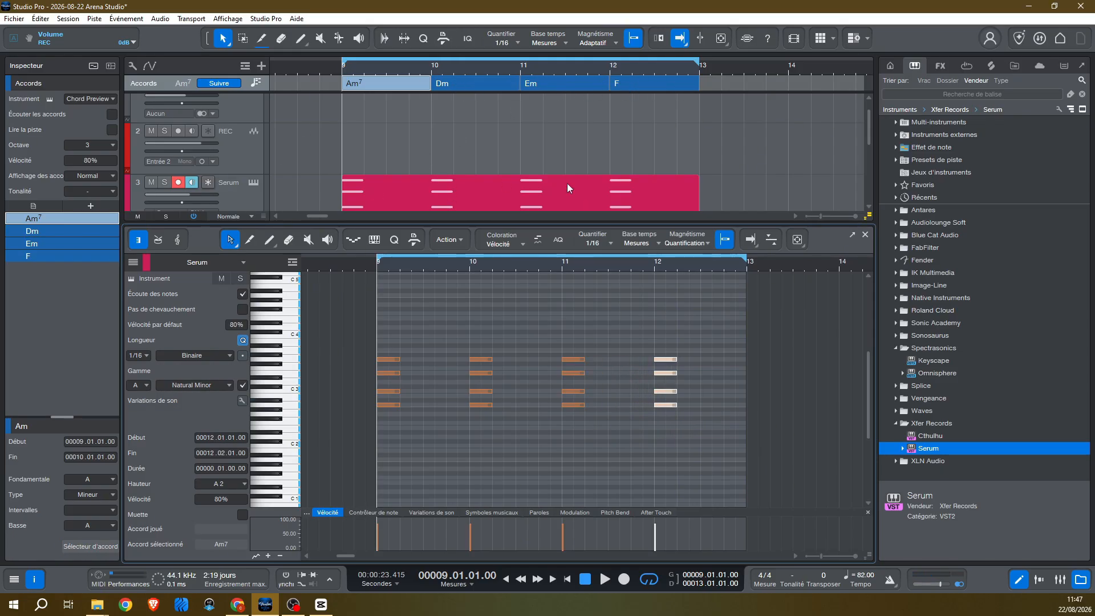
left_click(865, 235)
- Set the Serum track's chord following (Suivre accords) to Proche and play back the progression
left_click(246, 228)
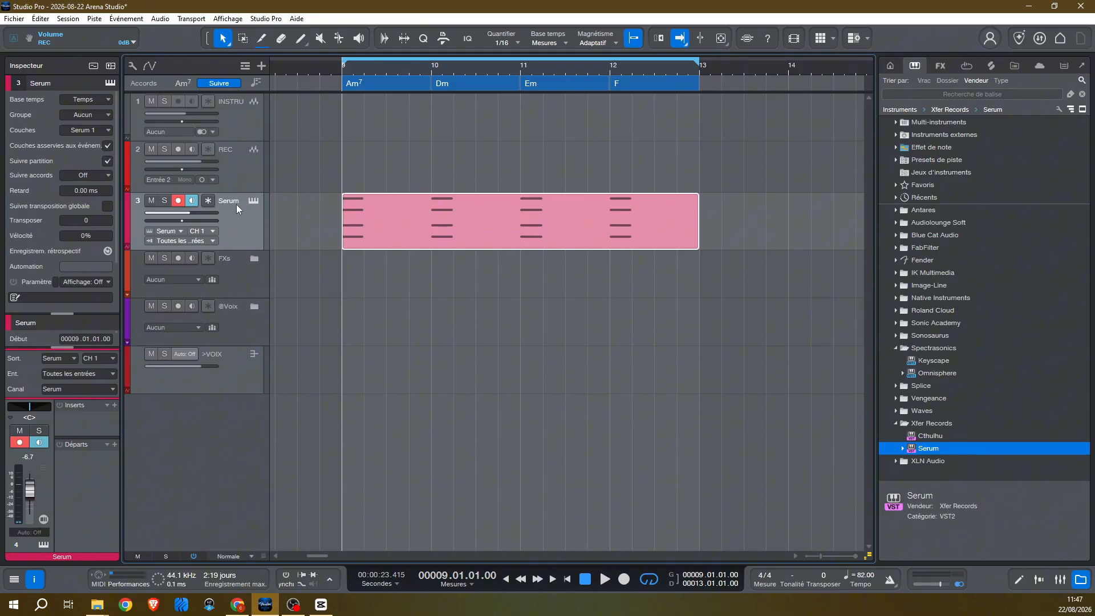
left_click(101, 176)
left_click(94, 214)
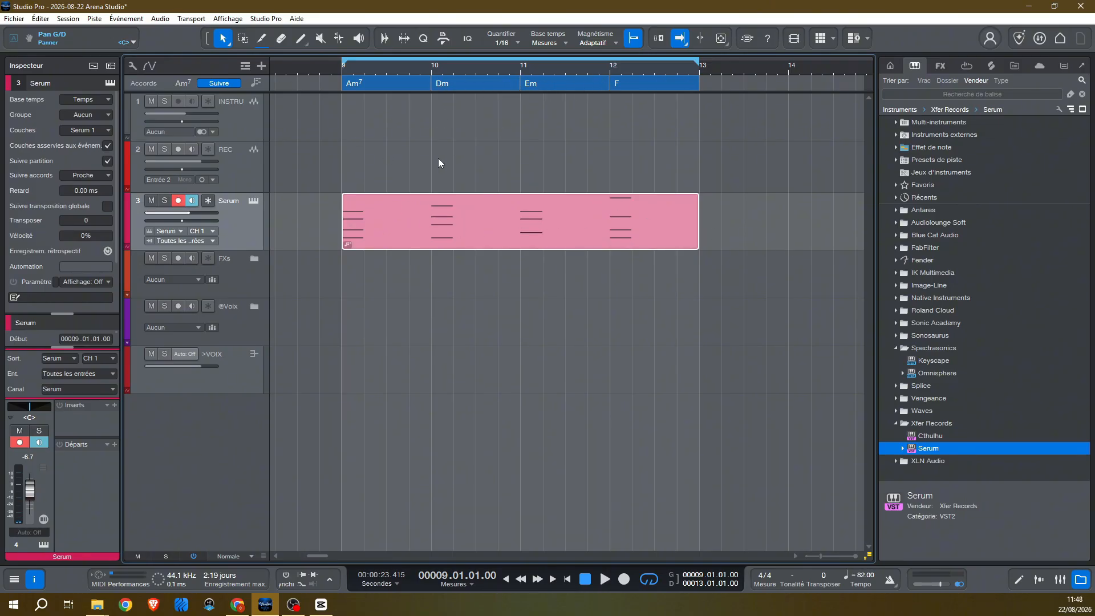
key("space")
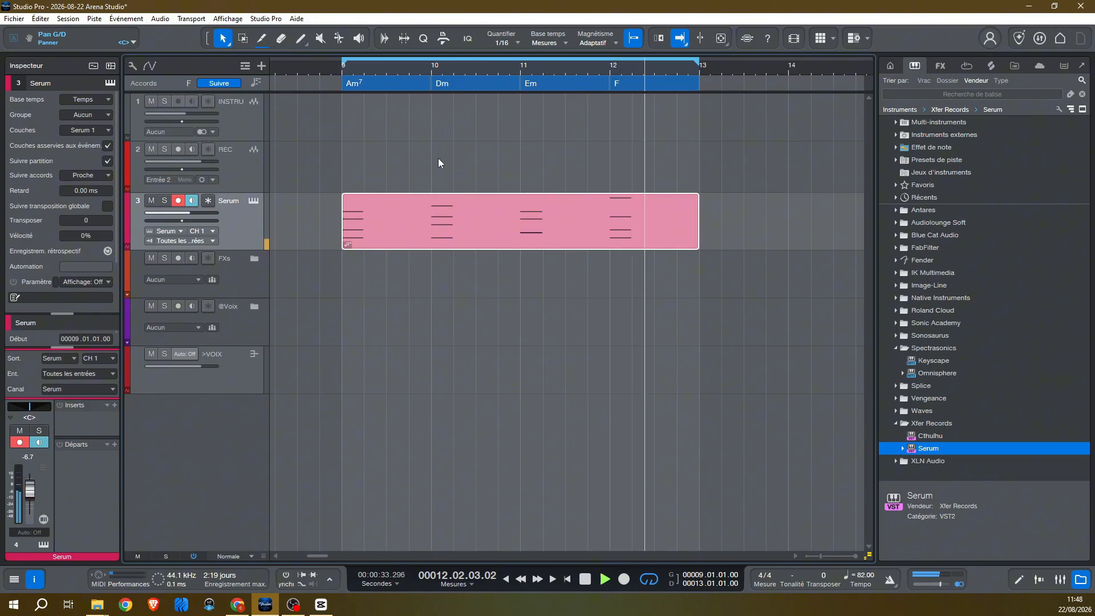
key("space")
- Enlarge the chord properties area and set the interval of the Dm chord at bar 10 to 7
left_click(638, 86)
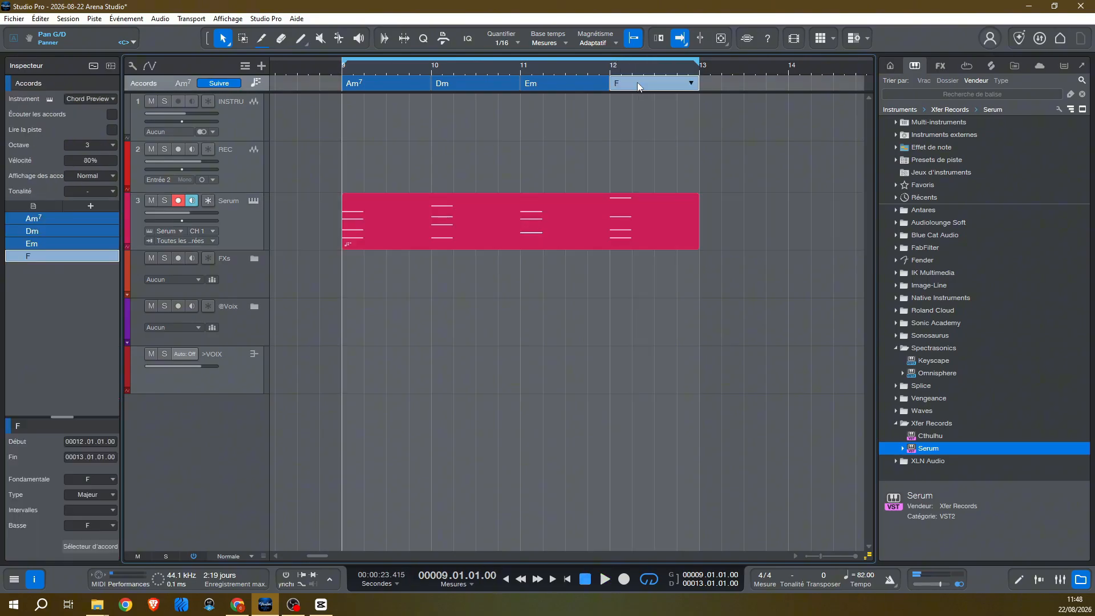
left_click(384, 84)
left_click(459, 83)
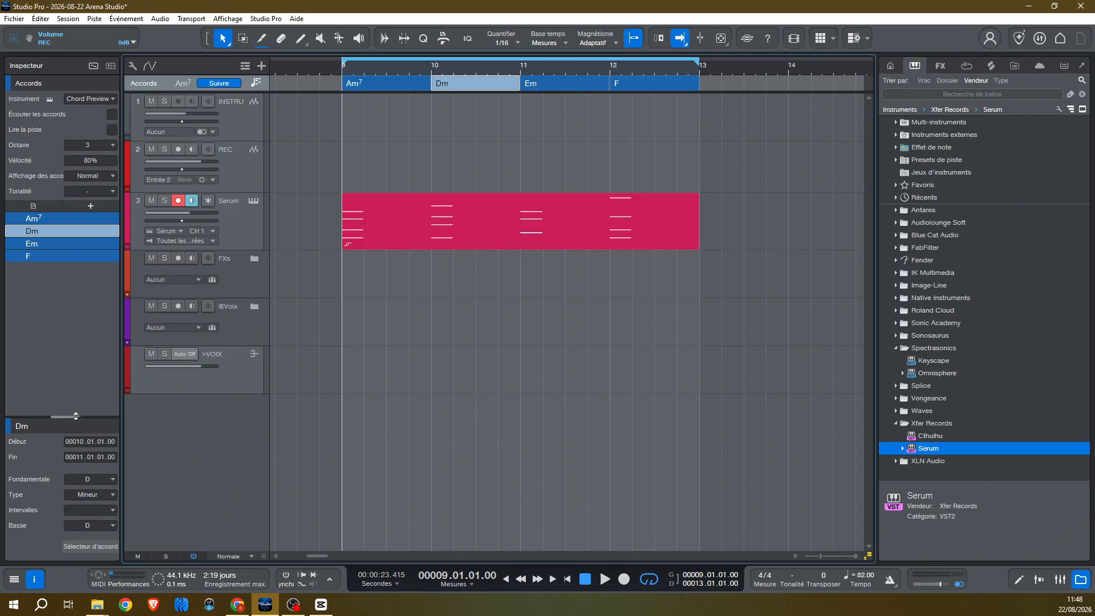
left_click_drag(76, 415, 76, 301)
left_click(104, 395)
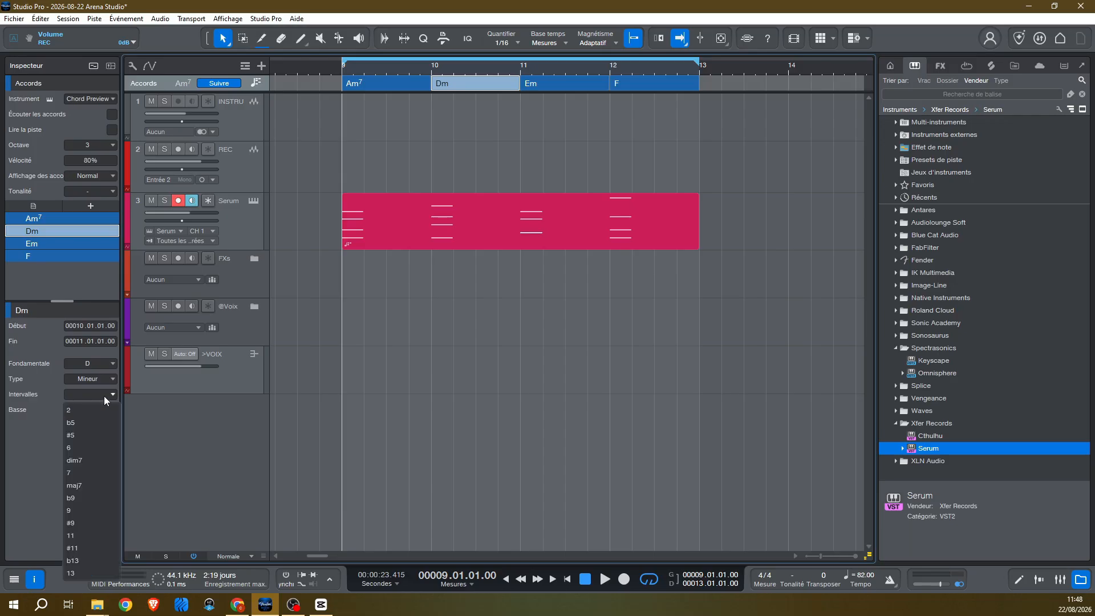
left_click(92, 481)
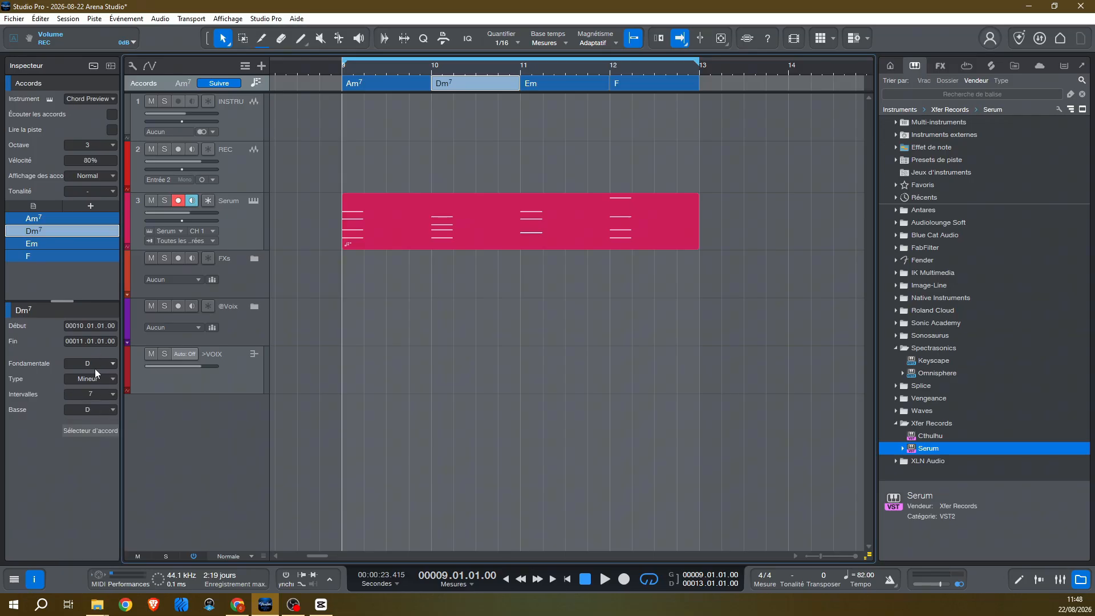
- Set the interval of the Em chord at bar 11 to 7
left_click(574, 84)
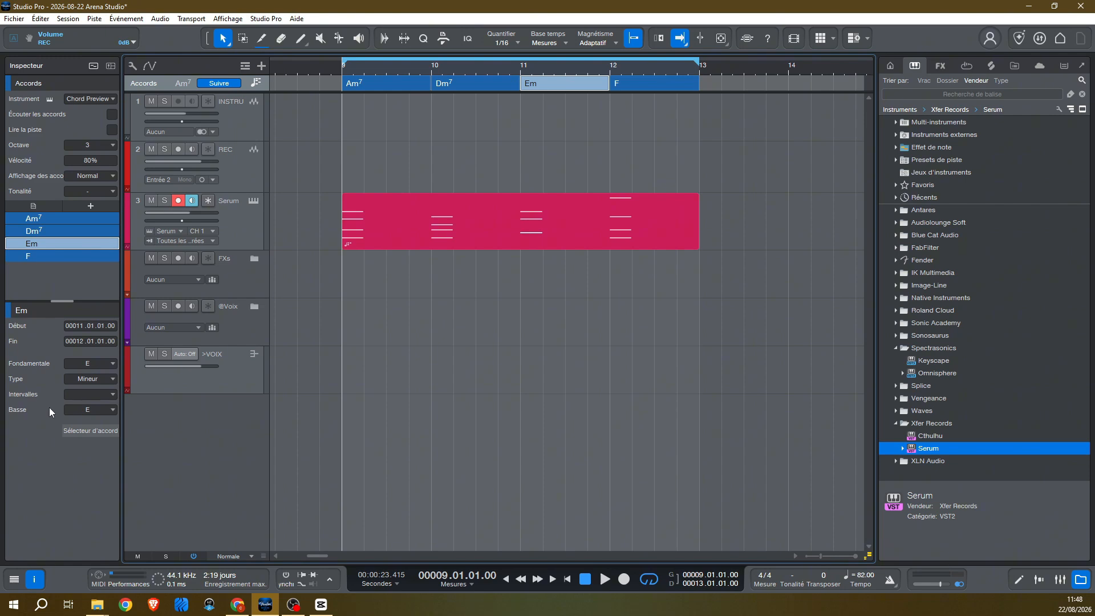
left_click(110, 393)
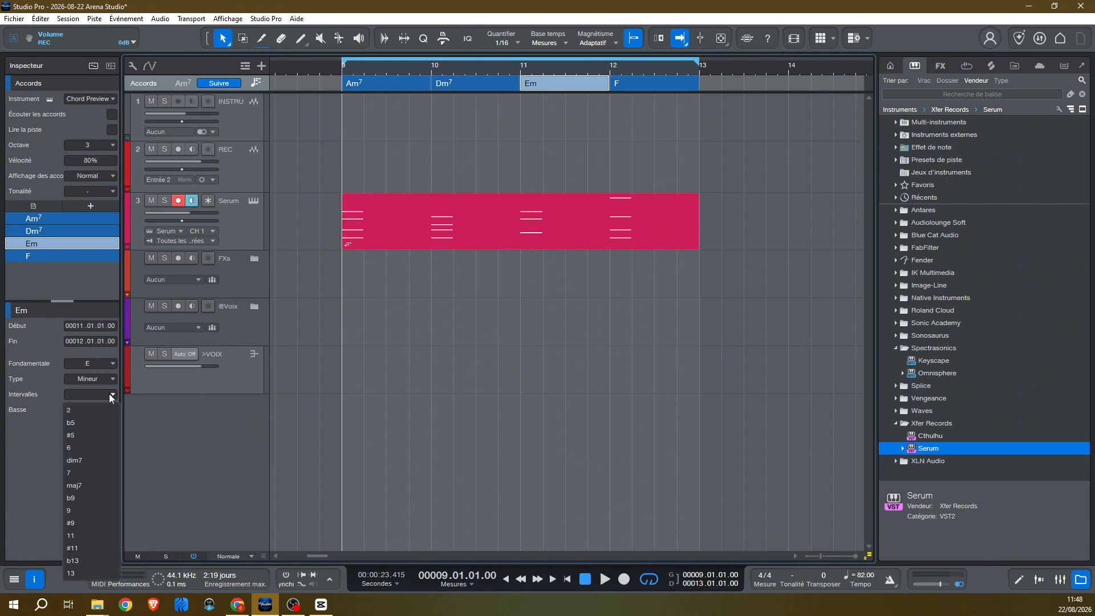
left_click(87, 473)
- Set the interval of the F chord at bar 12 to maj7 and play back the progression
left_click(627, 84)
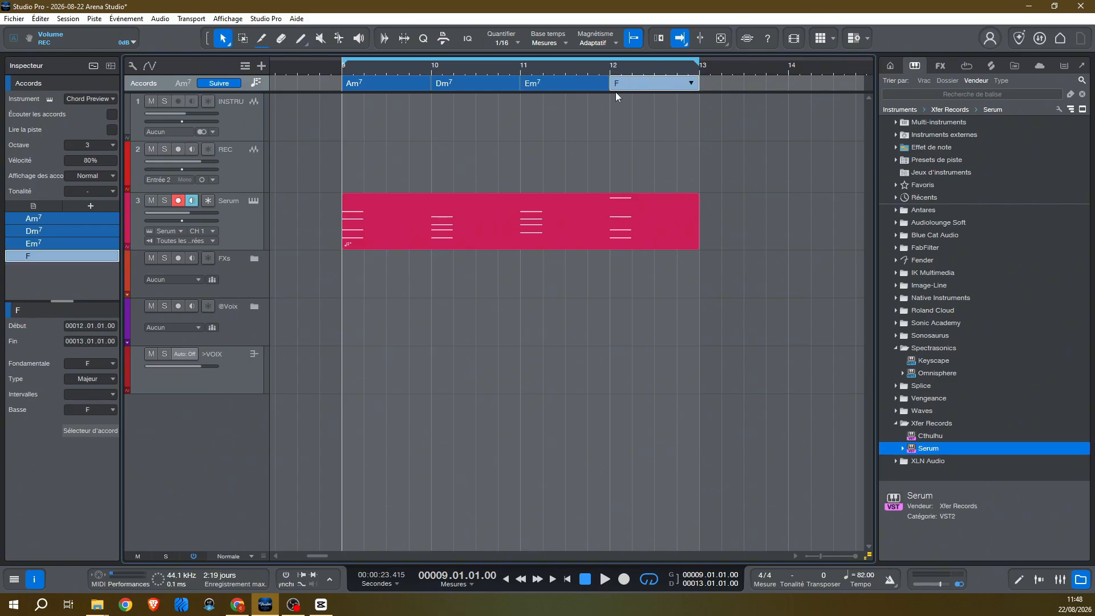
left_click(108, 394)
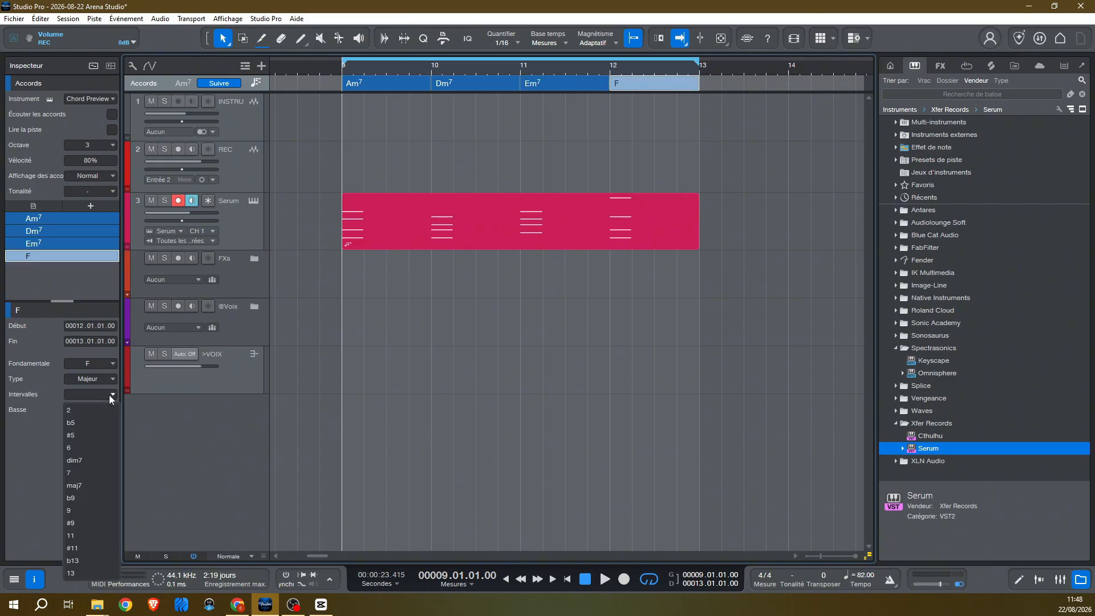
left_click(77, 486)
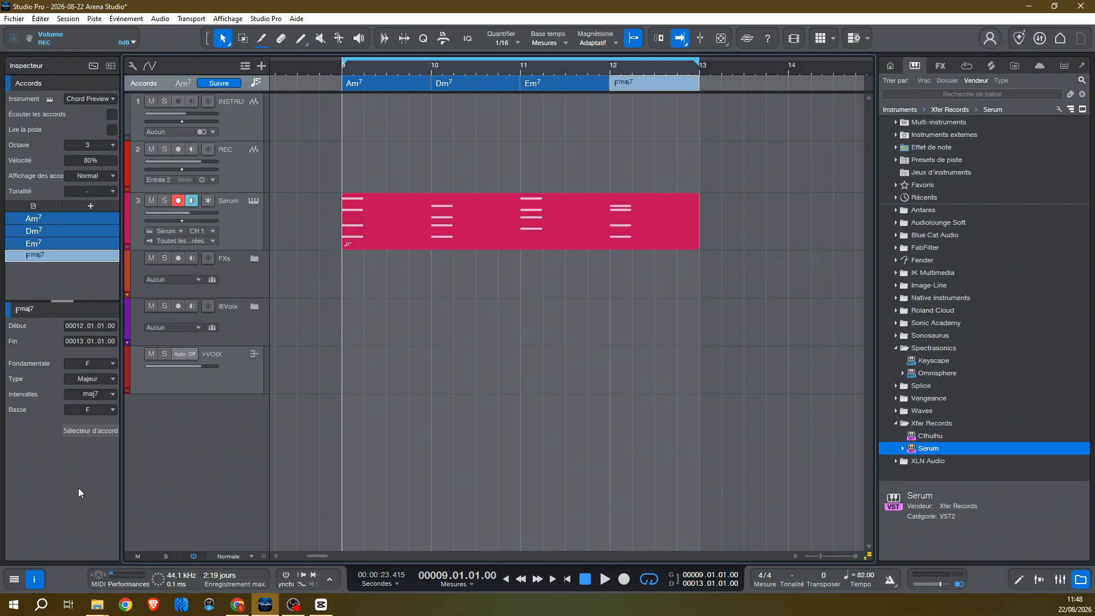
key("space")
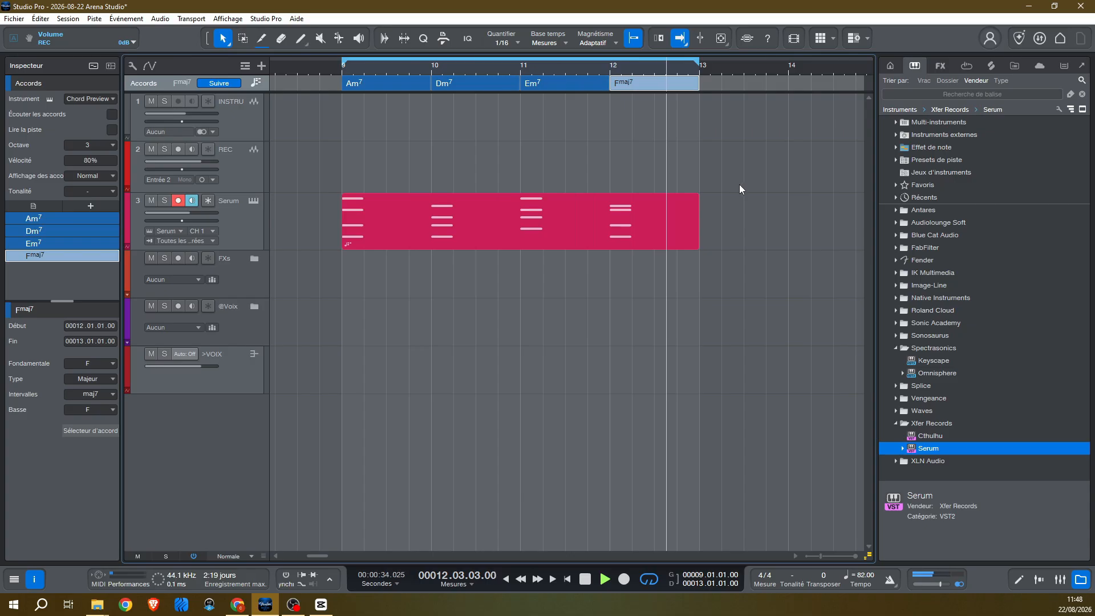
key("space")
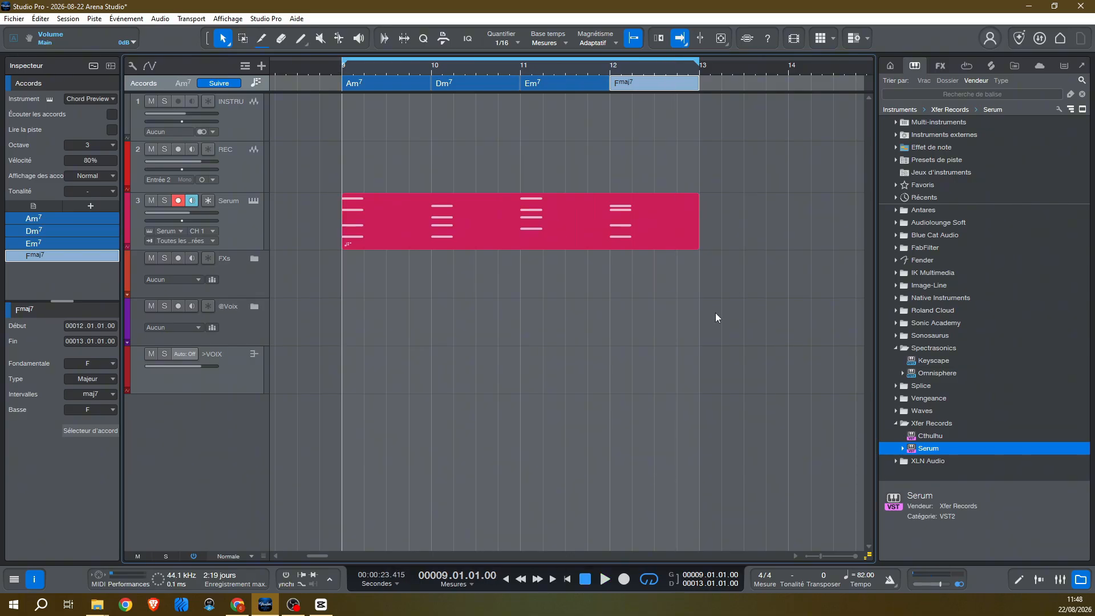
- Set the song tempo to 110 and play back the progression at that speed
left_click_drag(655, 68, 576, 65)
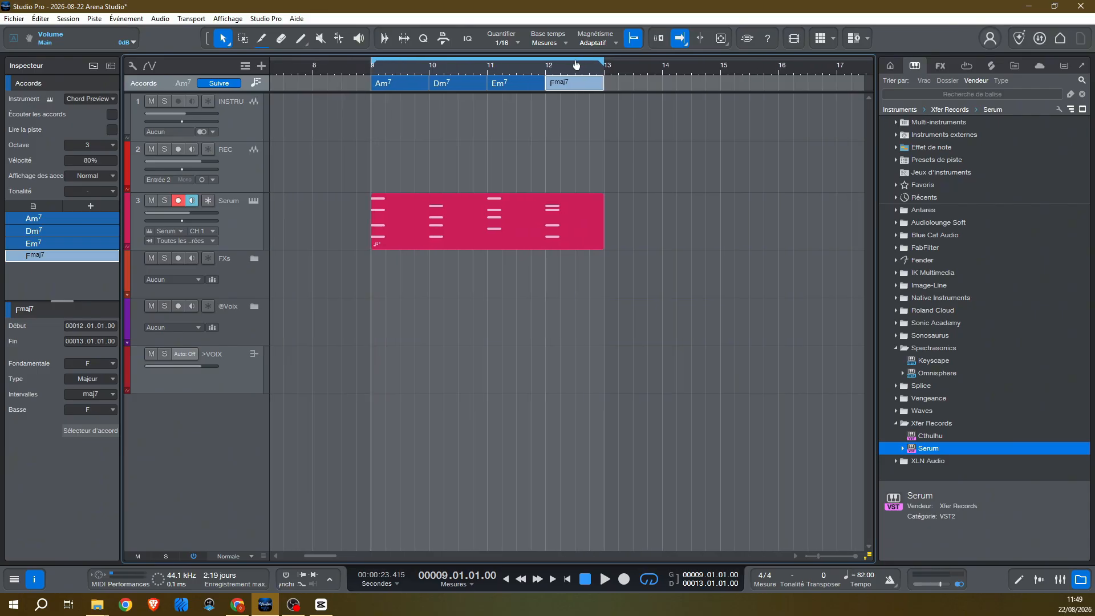
double_click(866, 573)
type("110")
key("Return")
key("space")
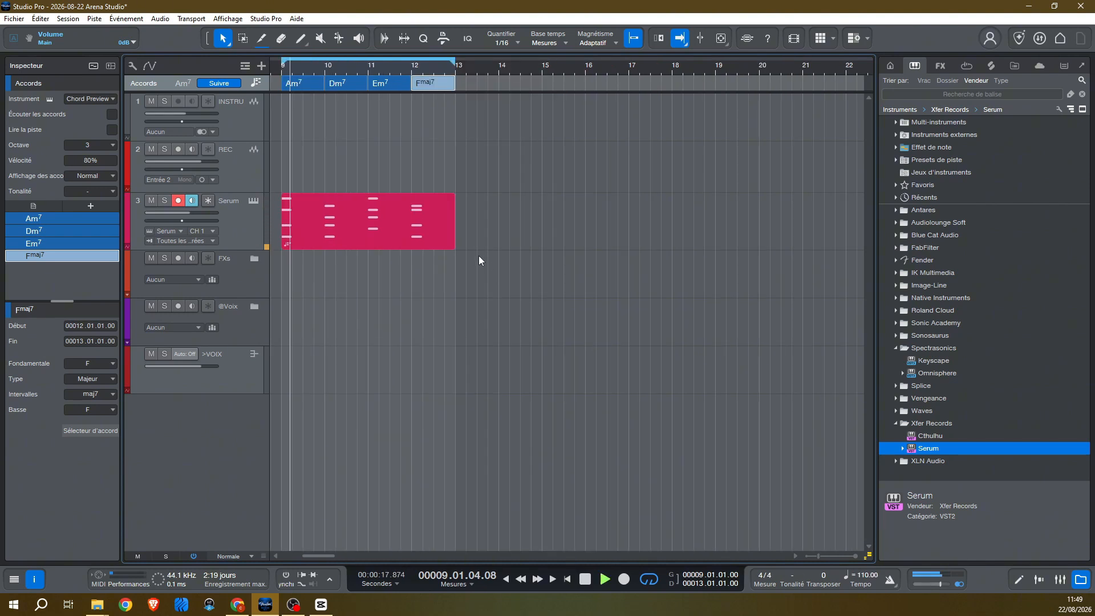
key("e")
left_click_drag(376, 87, 423, 77)
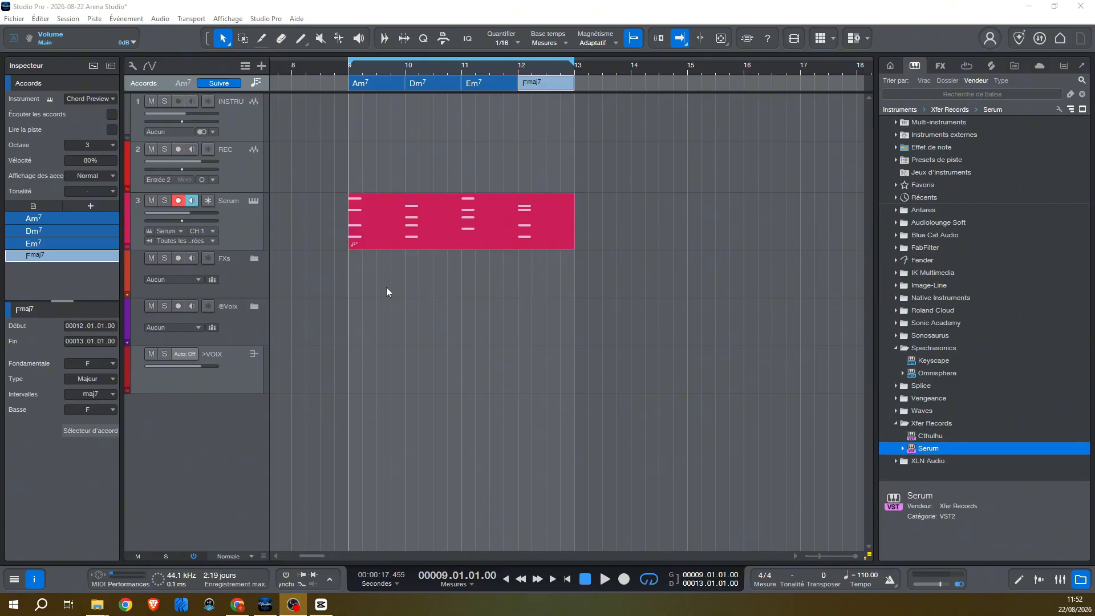
- Add a second Serum instrument track below the existing one, load its Sub preset and close the plug-in window
left_click_drag(935, 448, 244, 250)
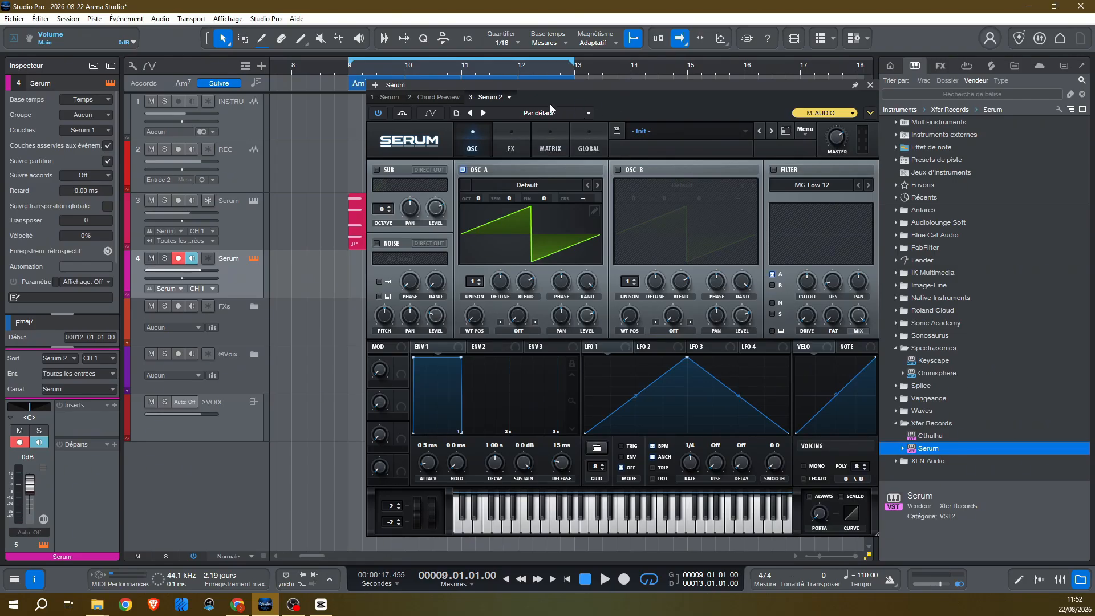
left_click(747, 130)
left_click(476, 469)
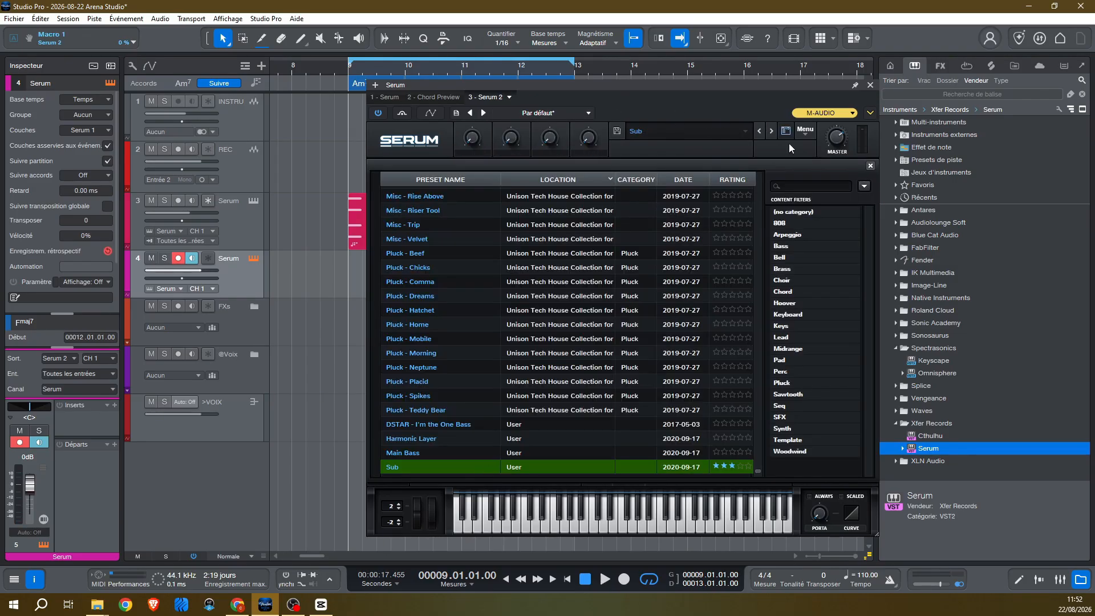
left_click(869, 85)
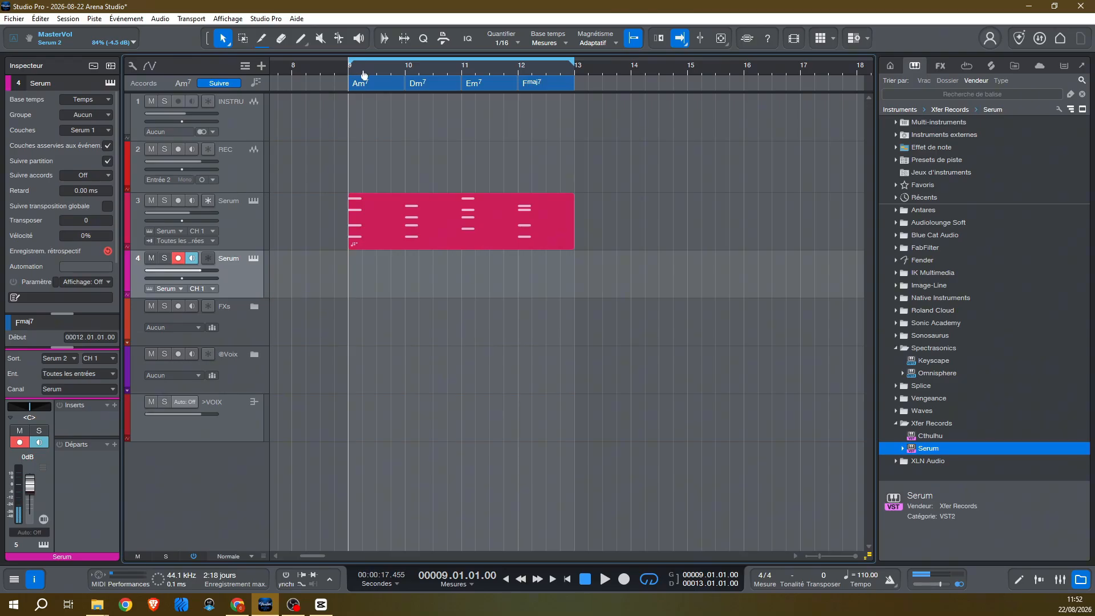
- Draw an empty four-bar clip on the new Serum track from bar 9 to bar 13
left_click_drag(363, 74, 377, 83)
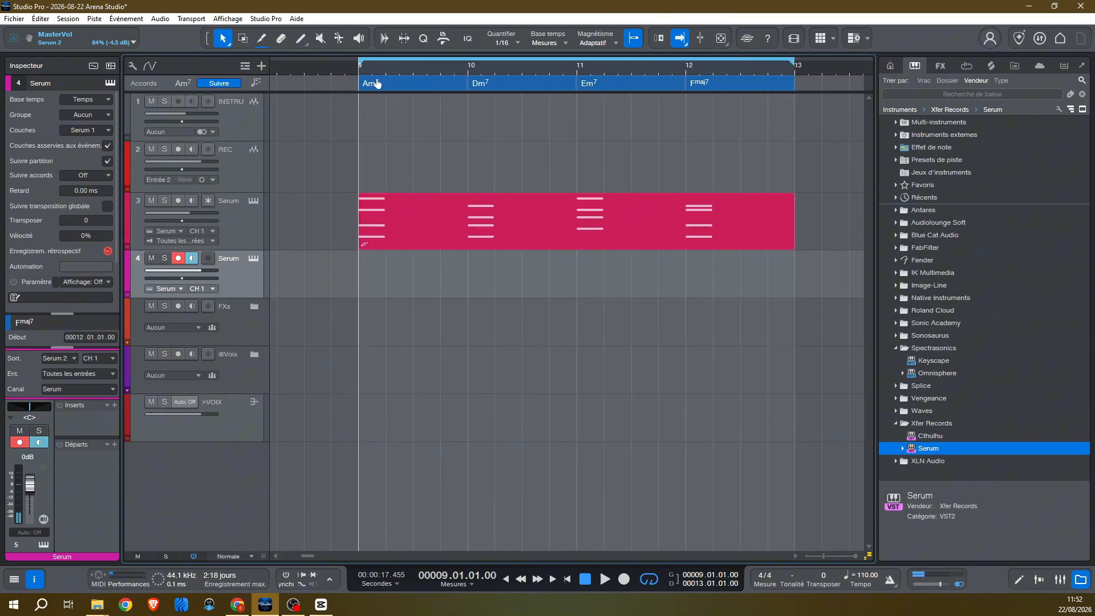
left_click(297, 38)
left_click_drag(353, 269, 797, 268)
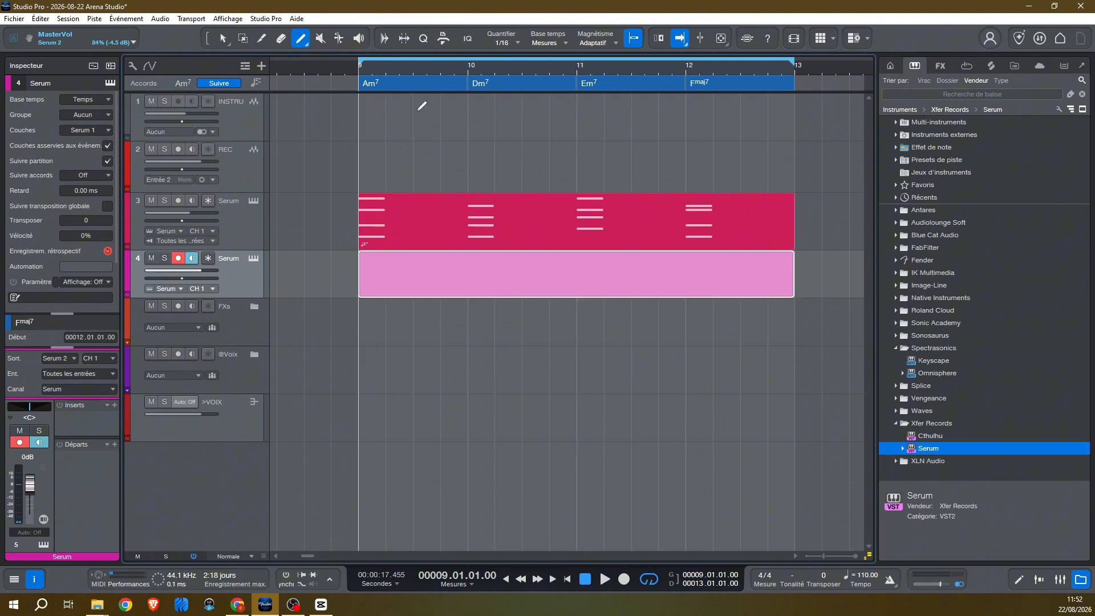
left_click(223, 38)
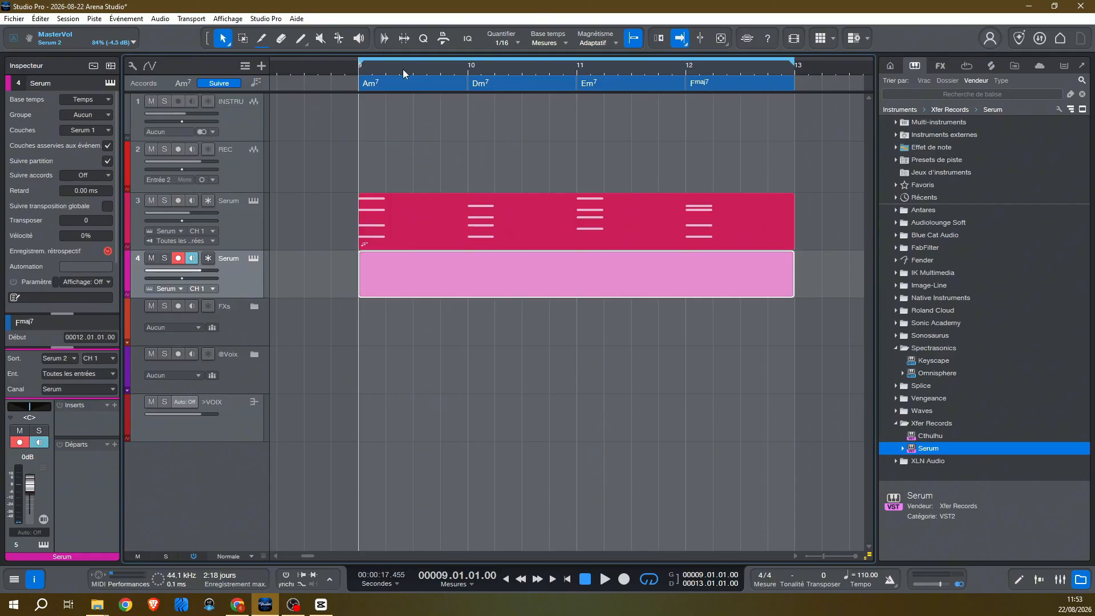
- Open the new clip in the note editor and draw a one-bar A3 note starting at bar 9
double_click(416, 276)
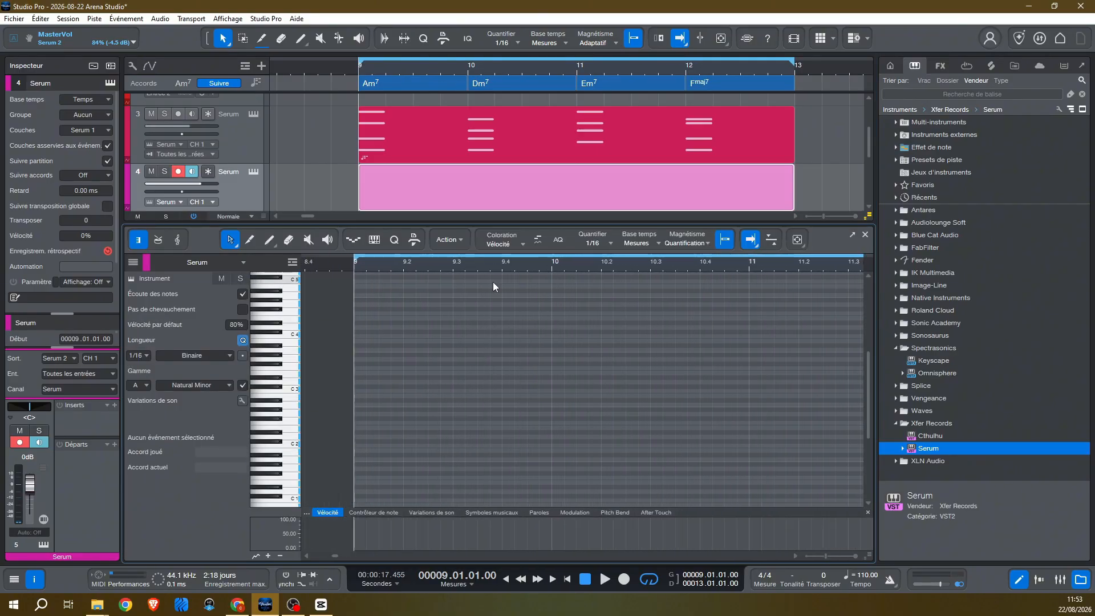
left_click(272, 241)
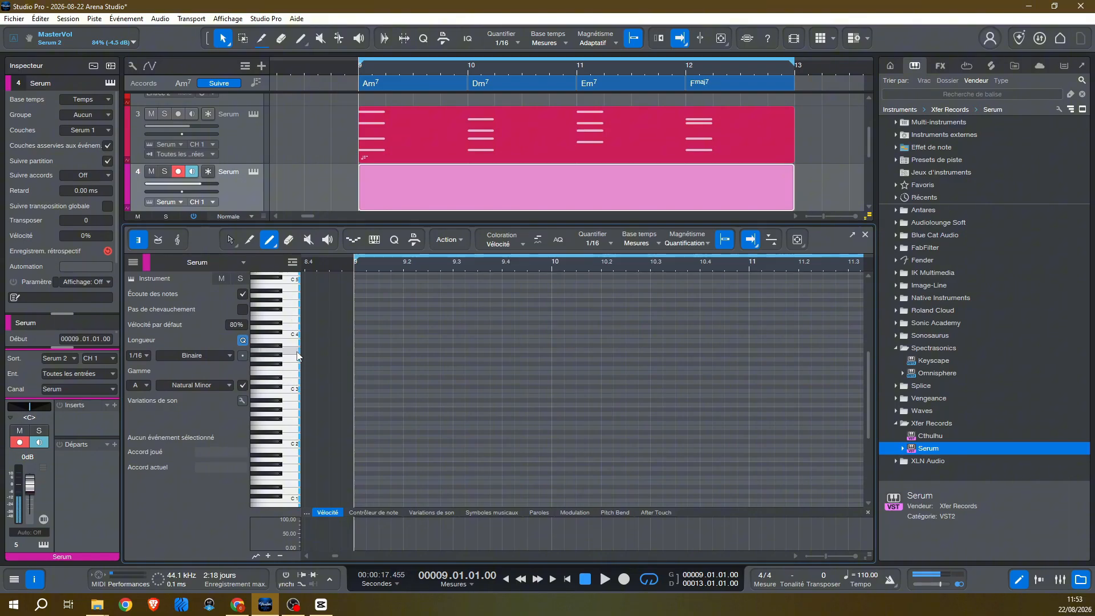
left_click(292, 406)
left_click_drag(356, 349, 556, 346)
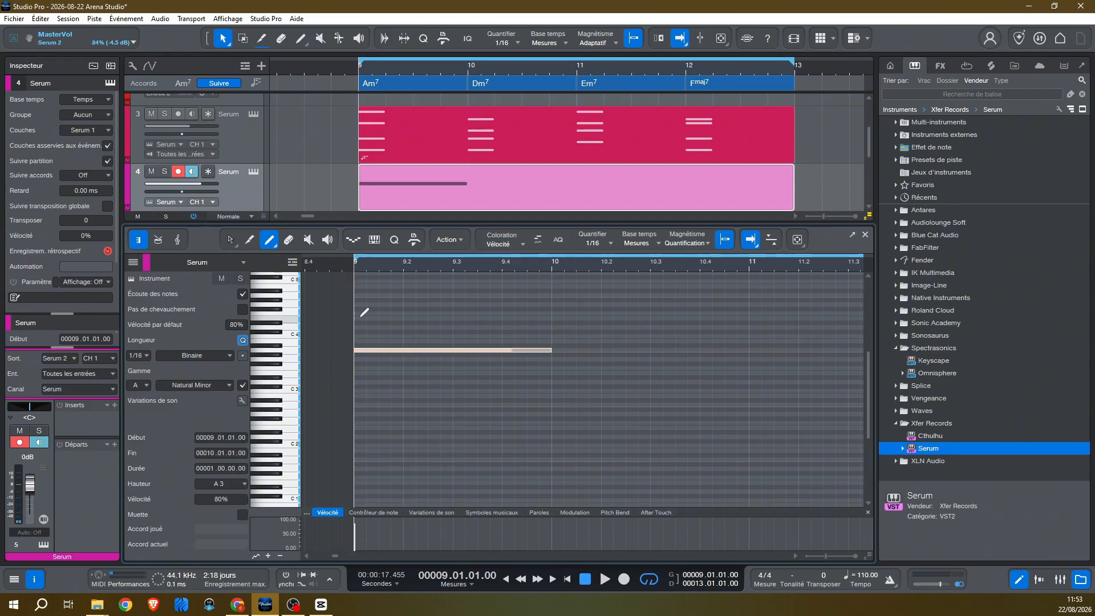
- Duplicate the A3 note to bars 10, 11 and 12, and close the note editor
scroll(367, 260, "down", 5)
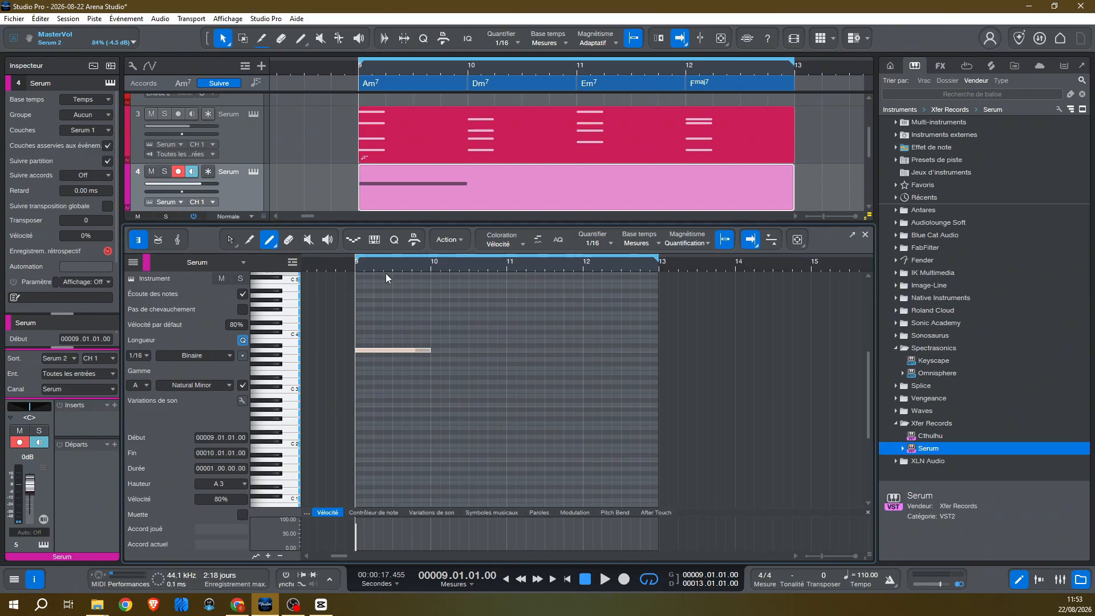
key("d")
key("d")
key("d")
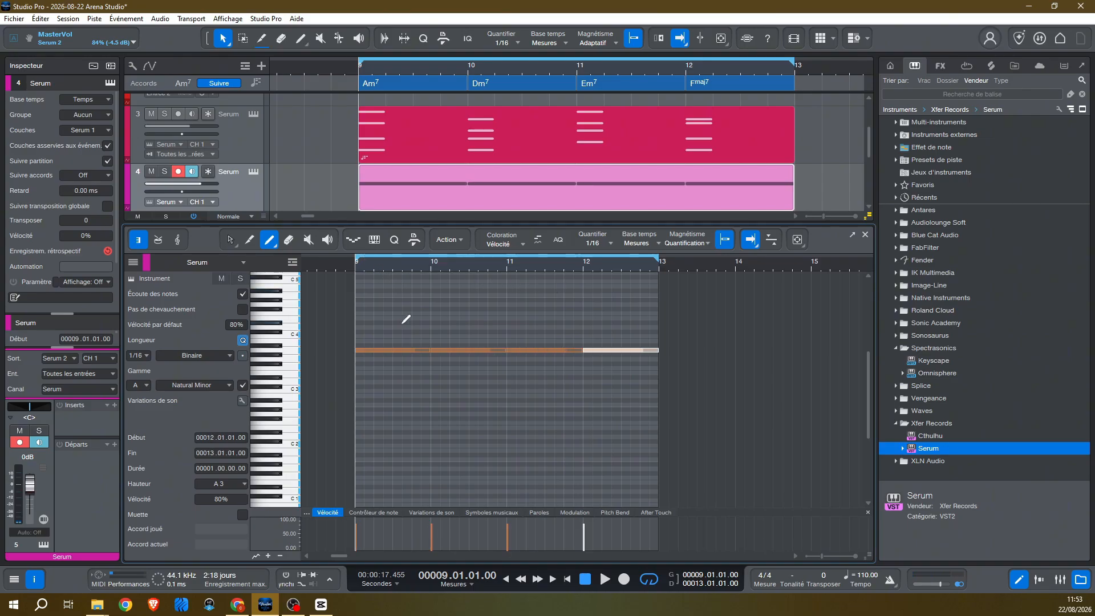
left_click(865, 234)
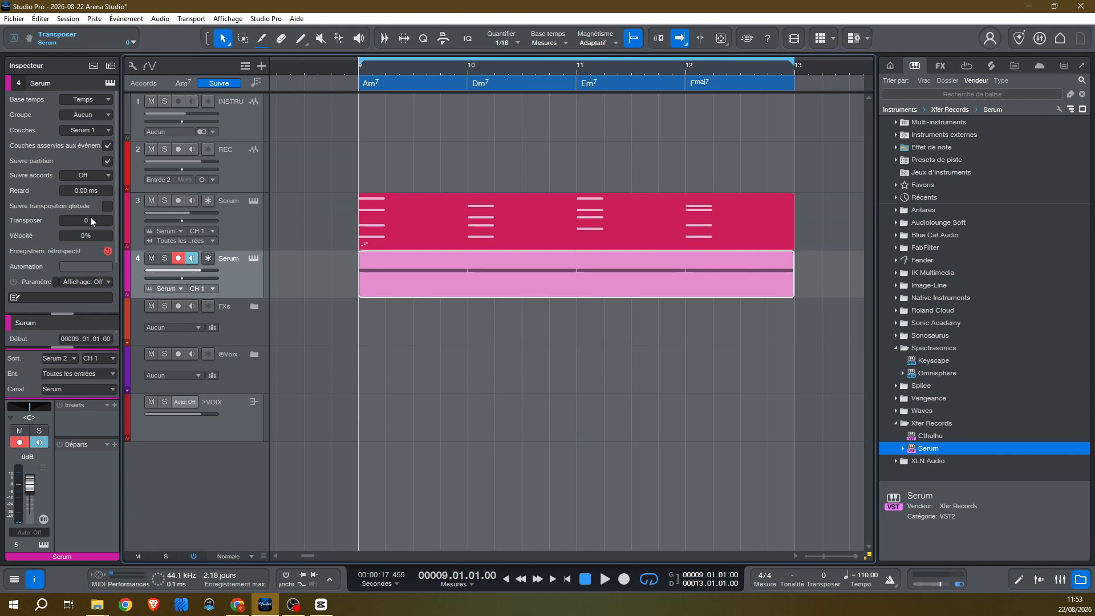
- Set the second Serum track's chord following (Suivre accords) to Basse and play back the result
left_click(82, 176)
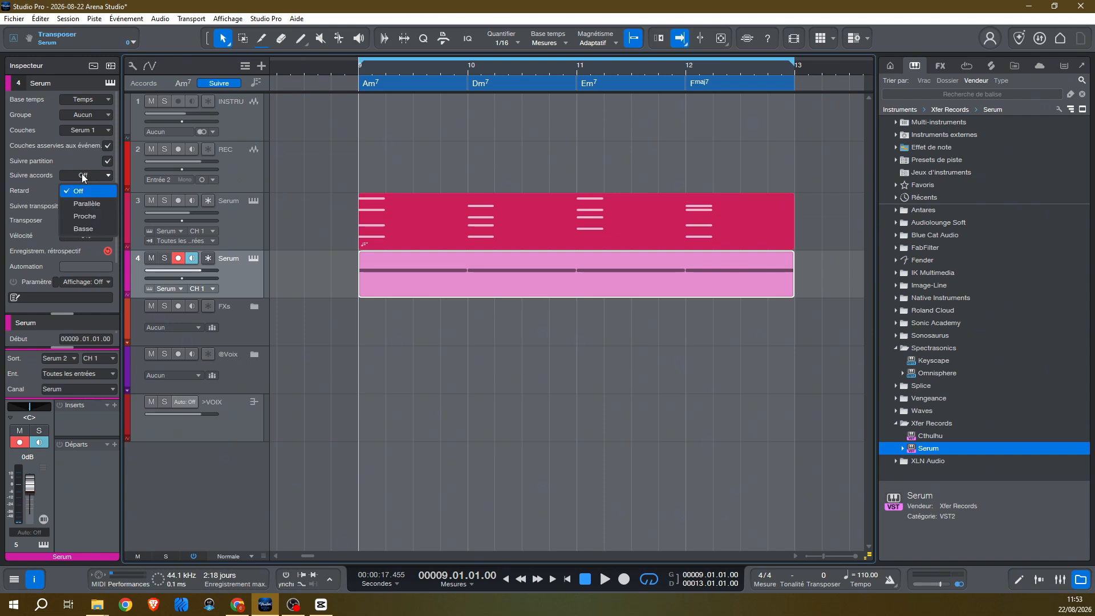
left_click(83, 229)
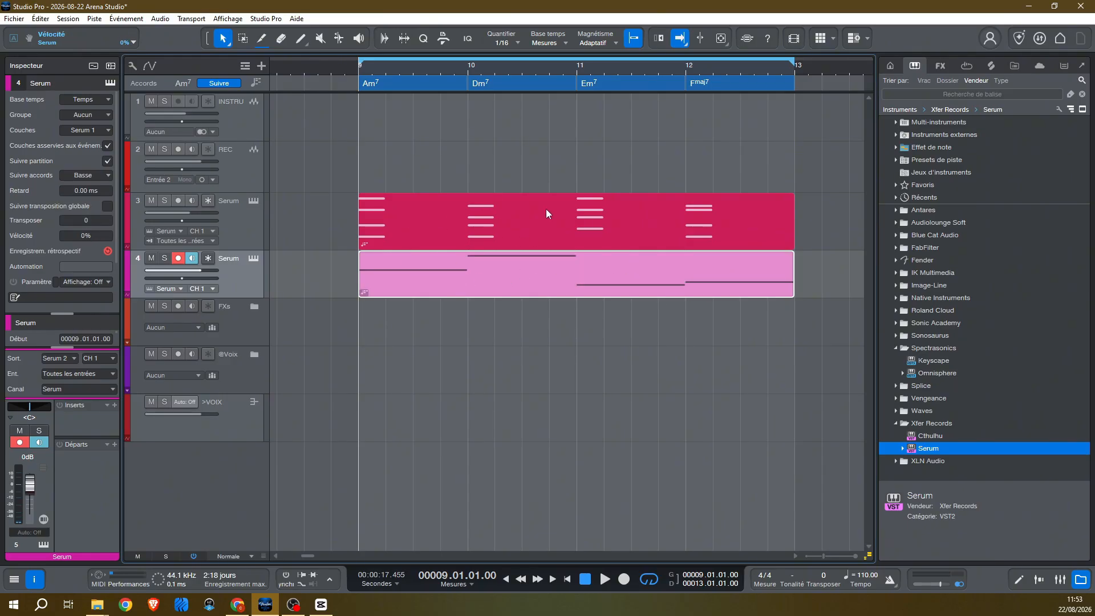
key("space")
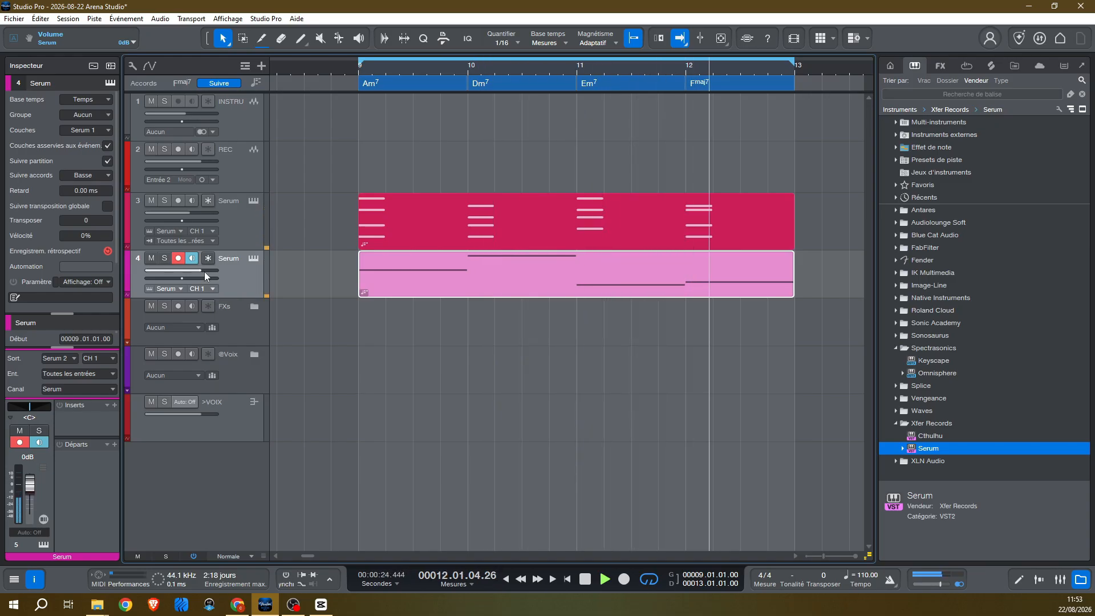
key("space")
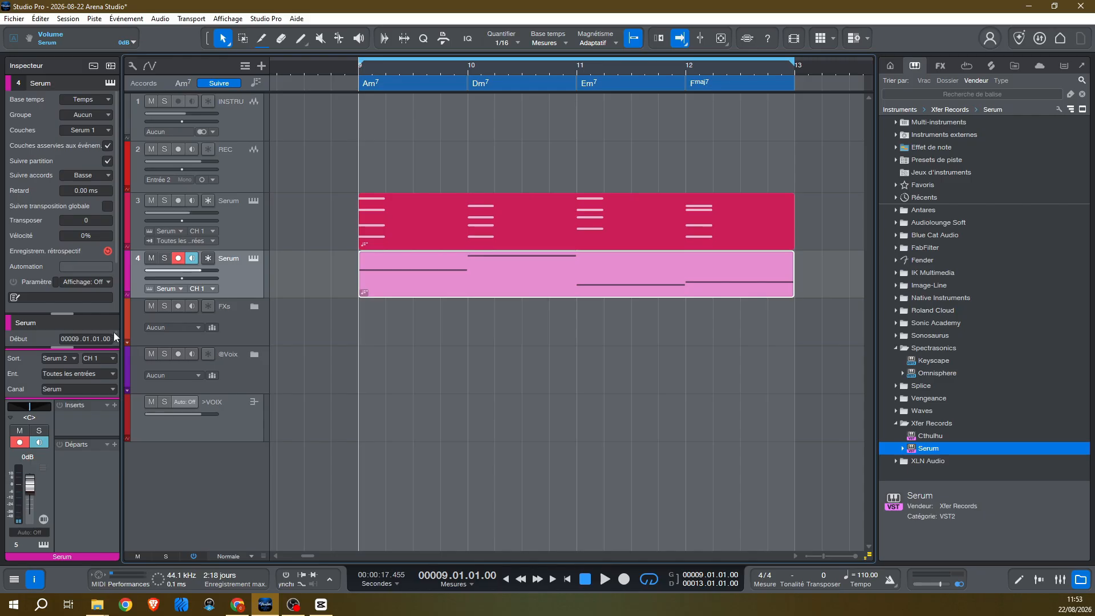
- Select the clips on both Serum tracks in bars 9 to 12
left_click_drag(534, 68, 489, 63)
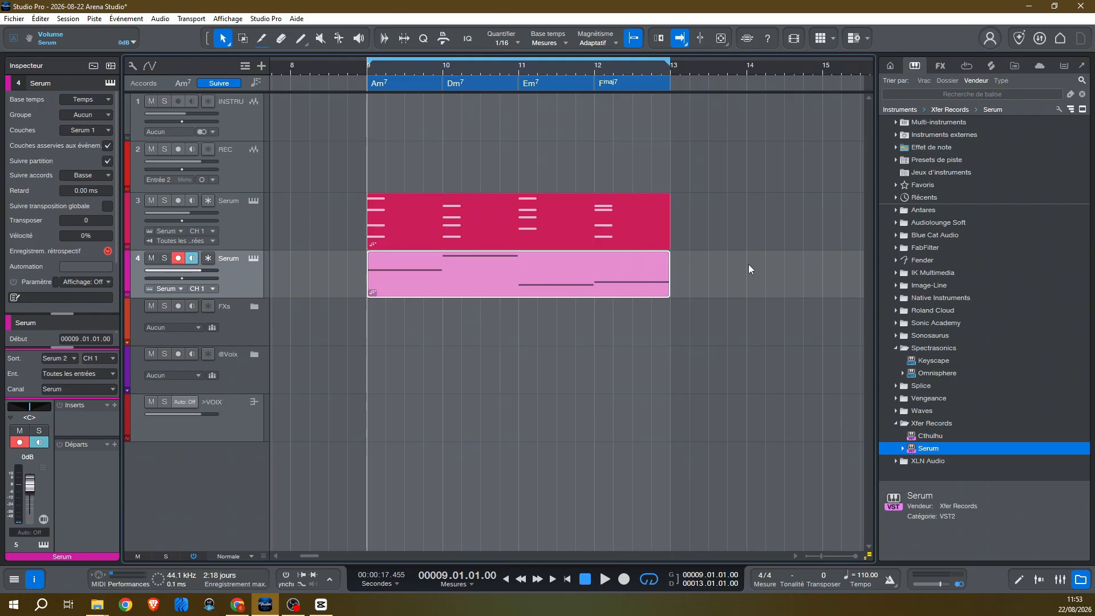
left_click_drag(764, 297, 414, 213)
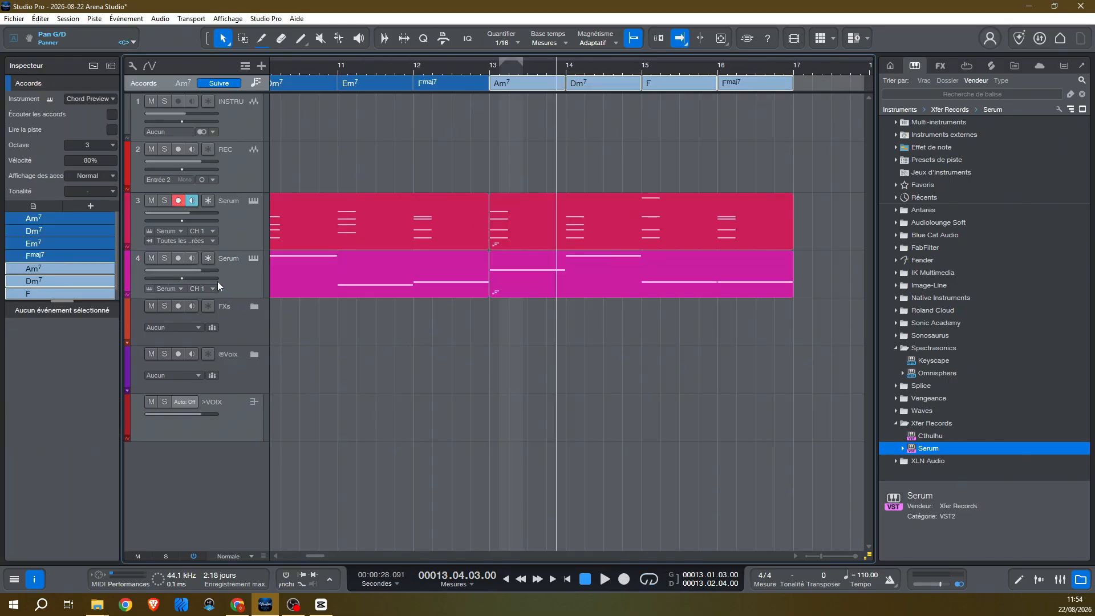
- Set the interval of the F chord at bar 15 to maj7
left_click(671, 83)
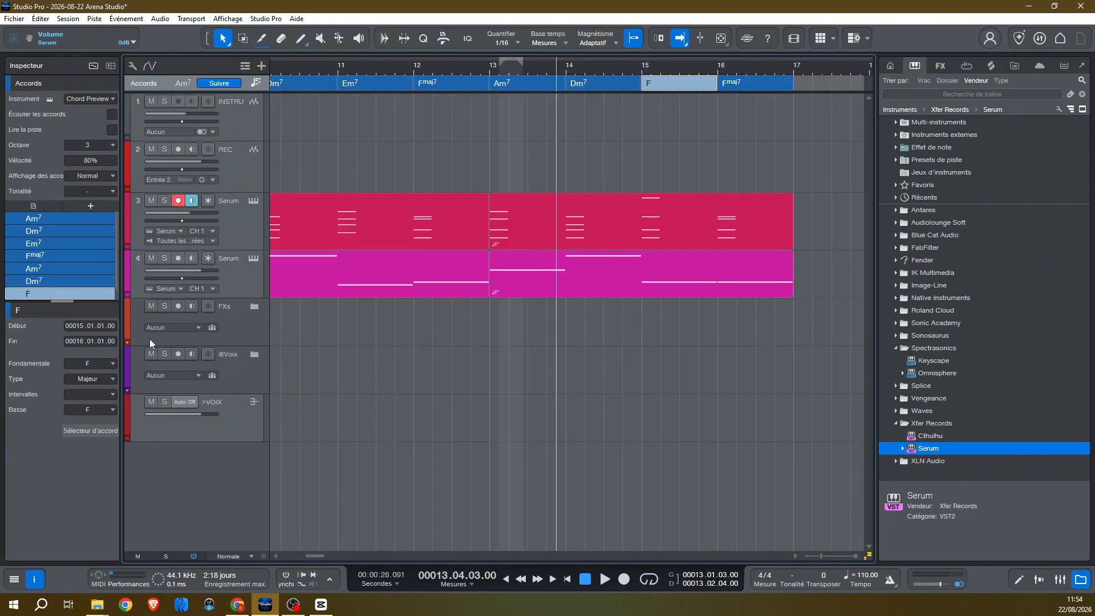
left_click(112, 393)
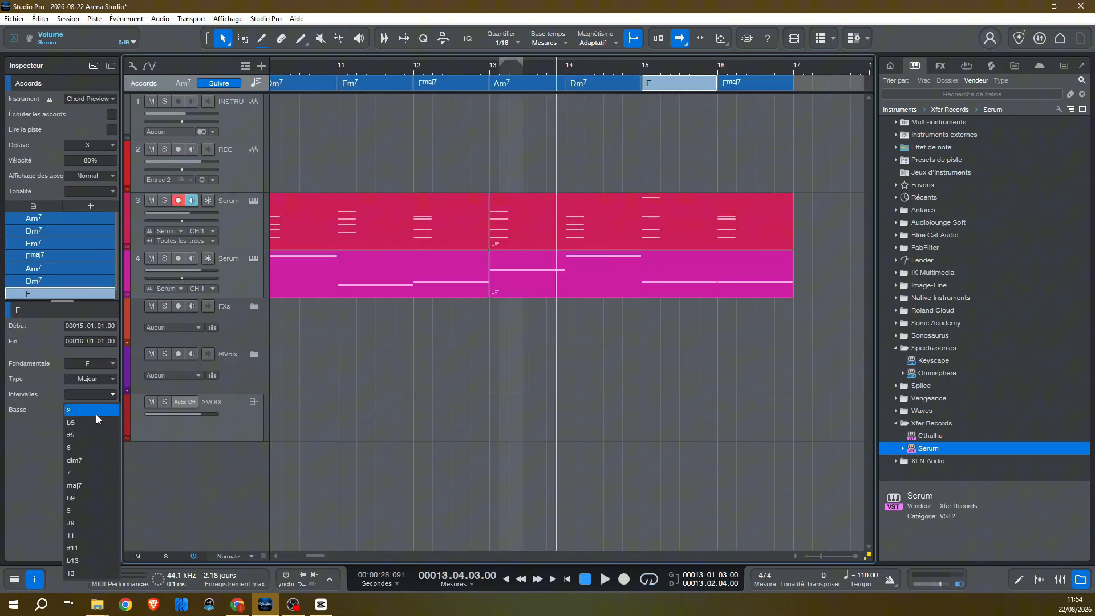
left_click(97, 484)
- Change the chord at bar 16 to a plain major chord with G as its root
left_click(735, 86)
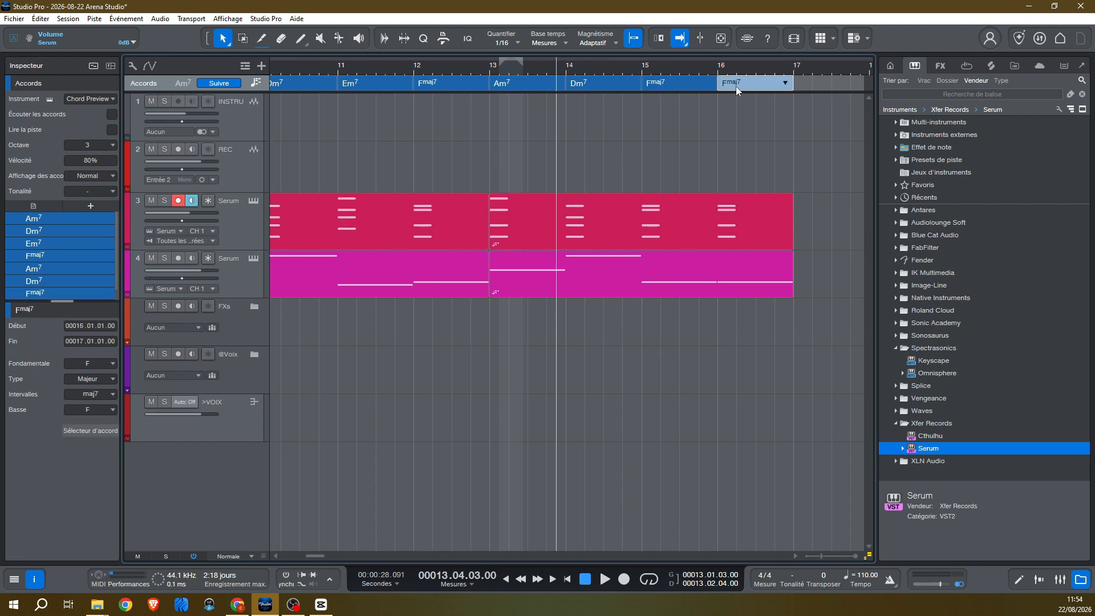
left_click(784, 85)
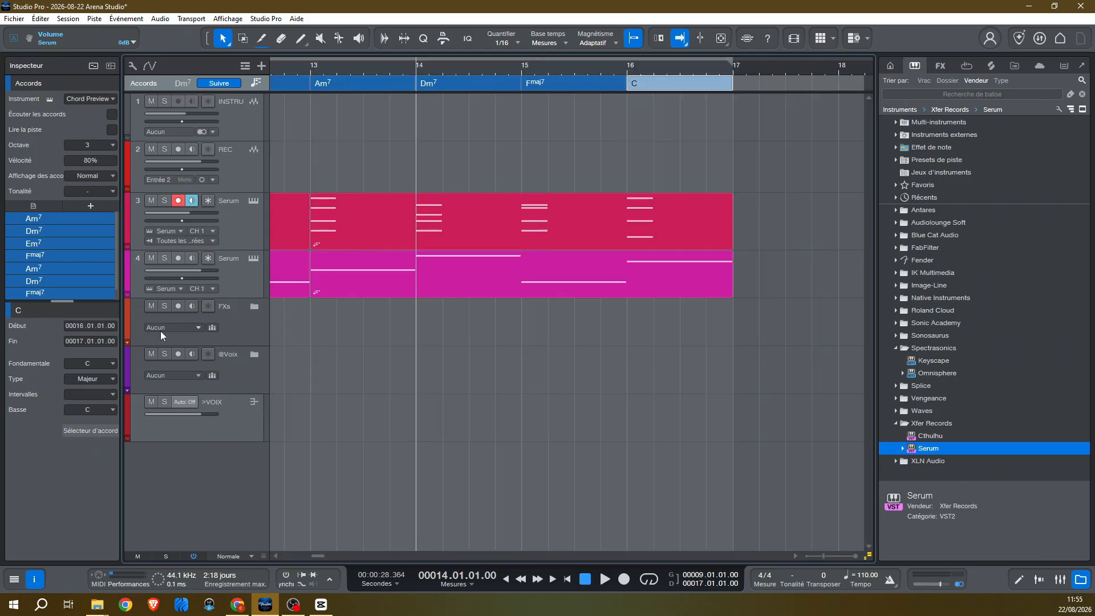
left_click(105, 363)
left_click(94, 210)
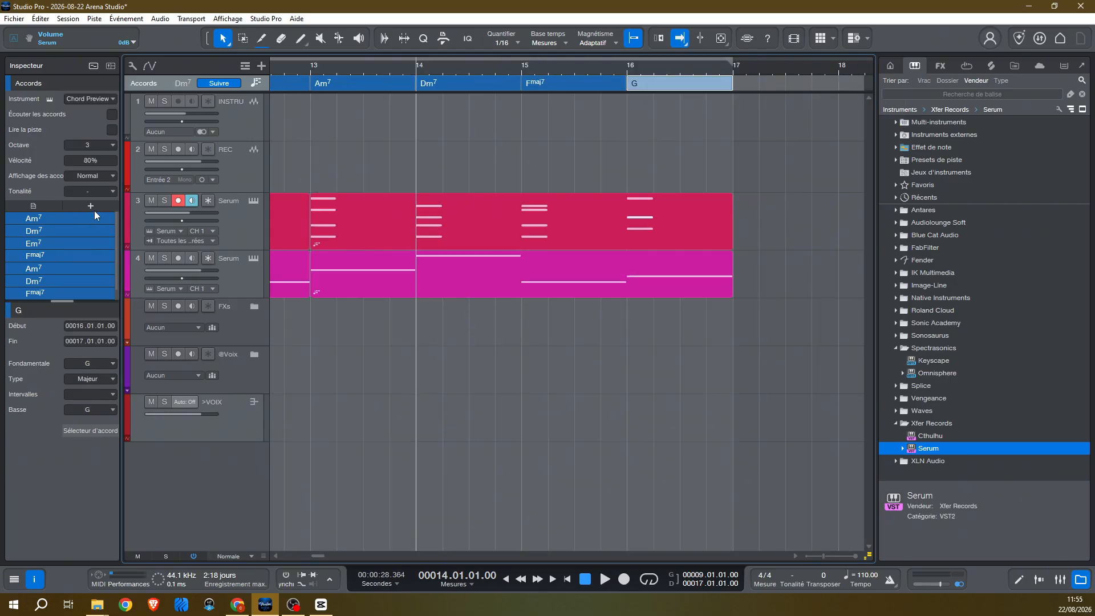
- Play back the progression with looping enabled over bars 9 to 17, and select the Fmaj7 chord at bar 15
key("space")
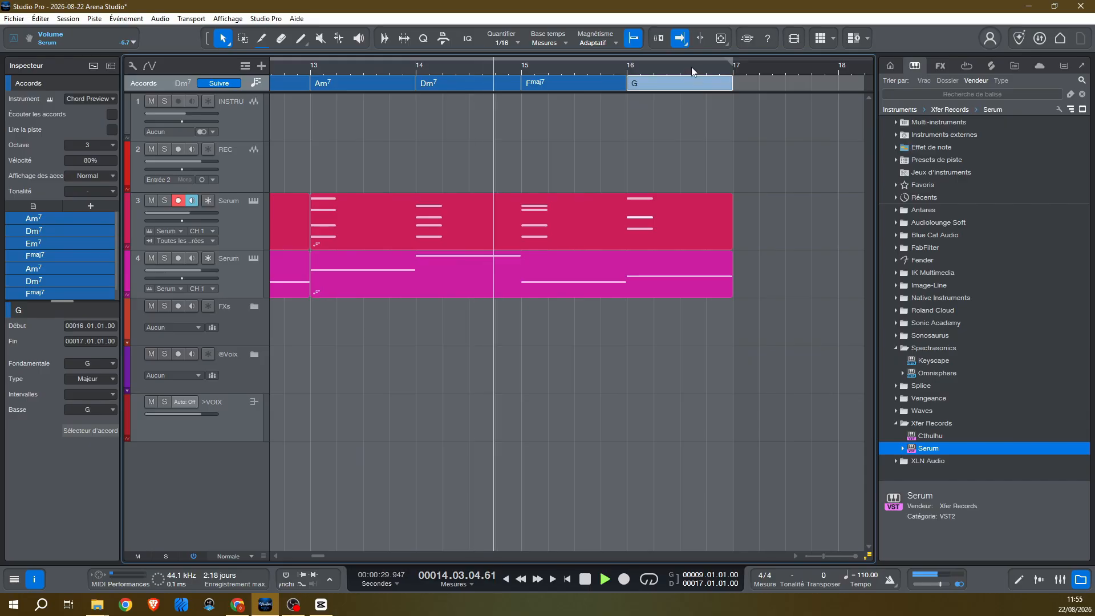
key("KP_Divide")
left_click_drag(691, 66, 742, 40)
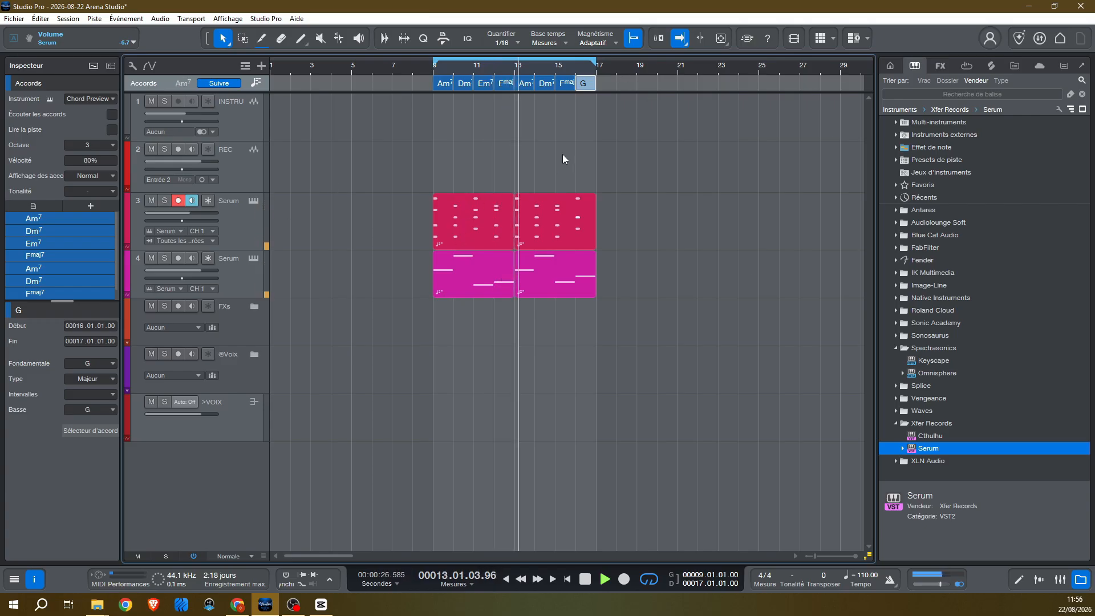
key("space")
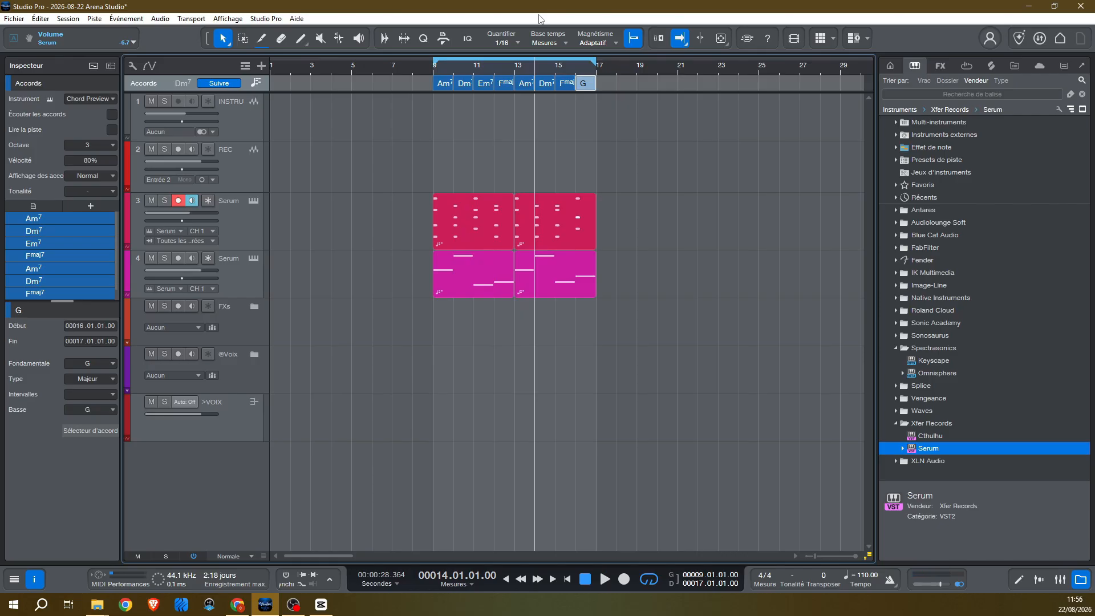
left_click(569, 87)
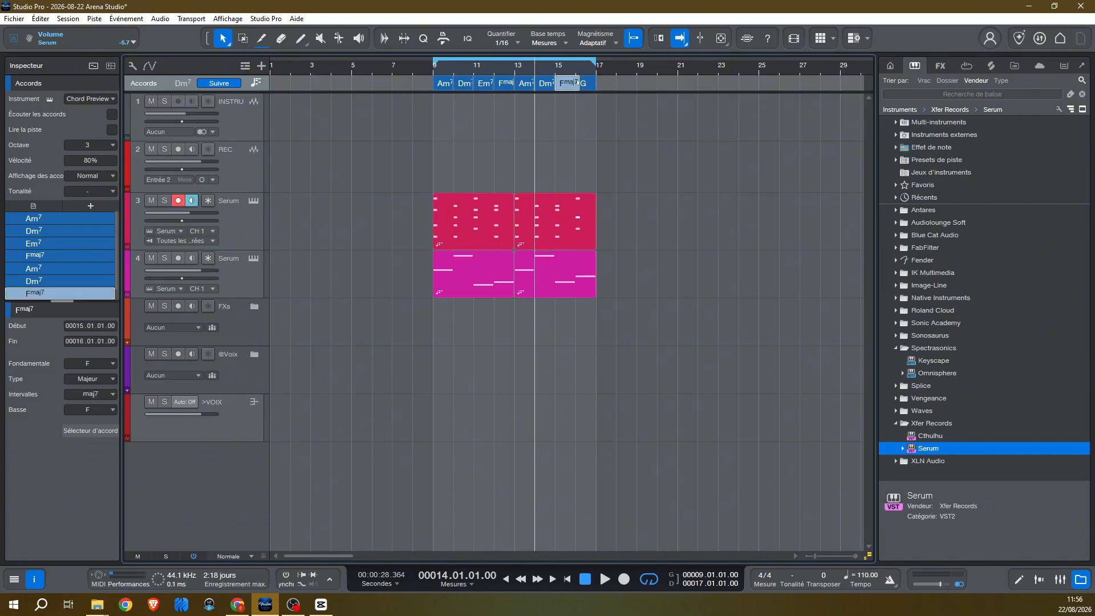
- Replace the G chord at bar 16 with the suggested G♯°7 chord
left_click_drag(575, 67, 588, 107)
left_click(569, 86)
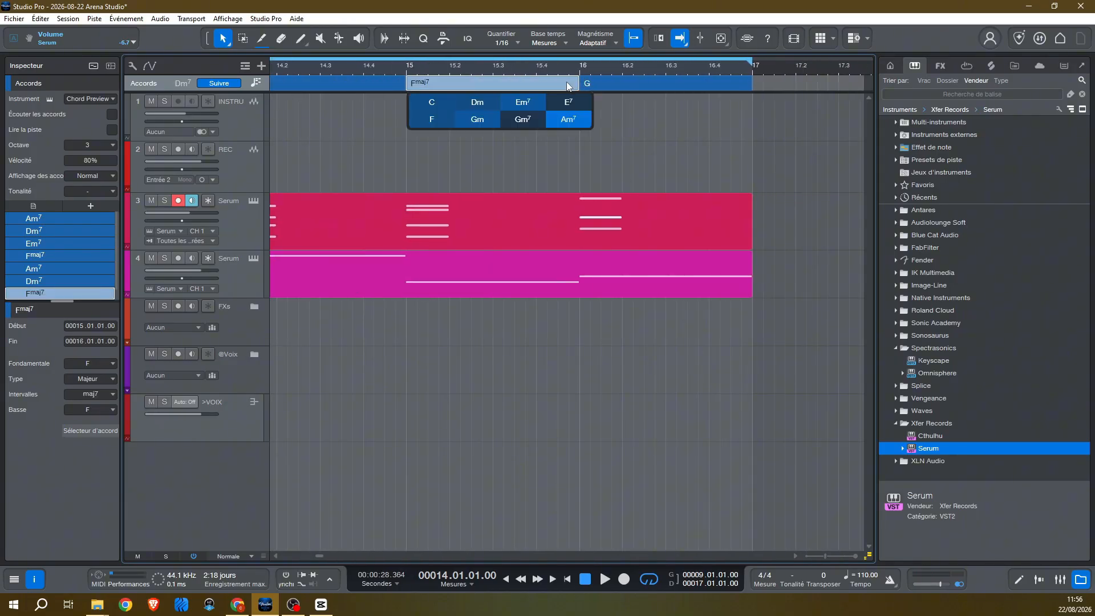
left_click(743, 84)
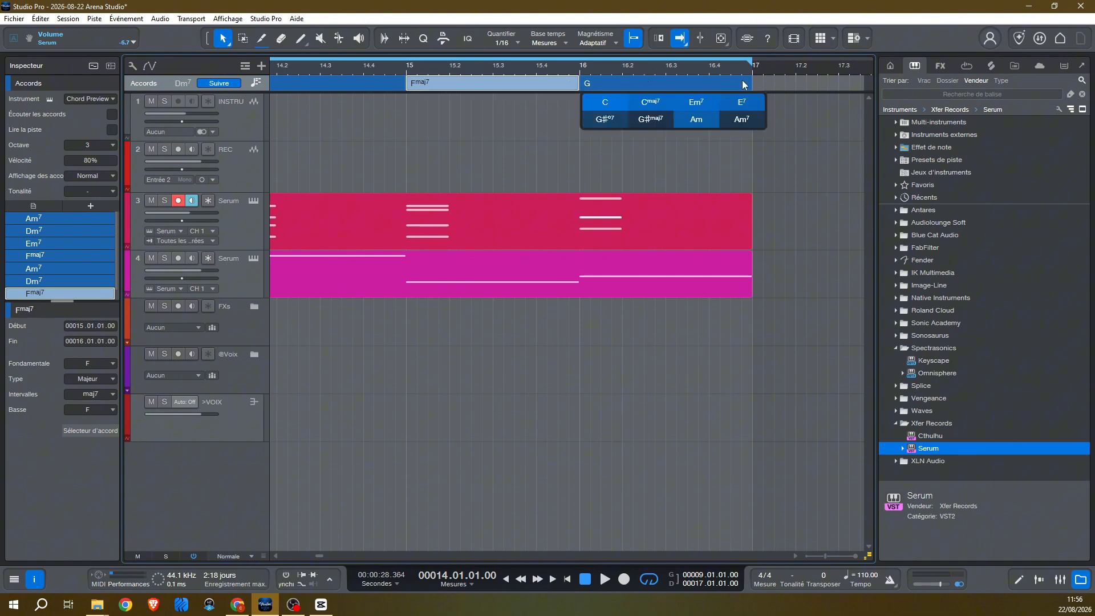
left_click(607, 119)
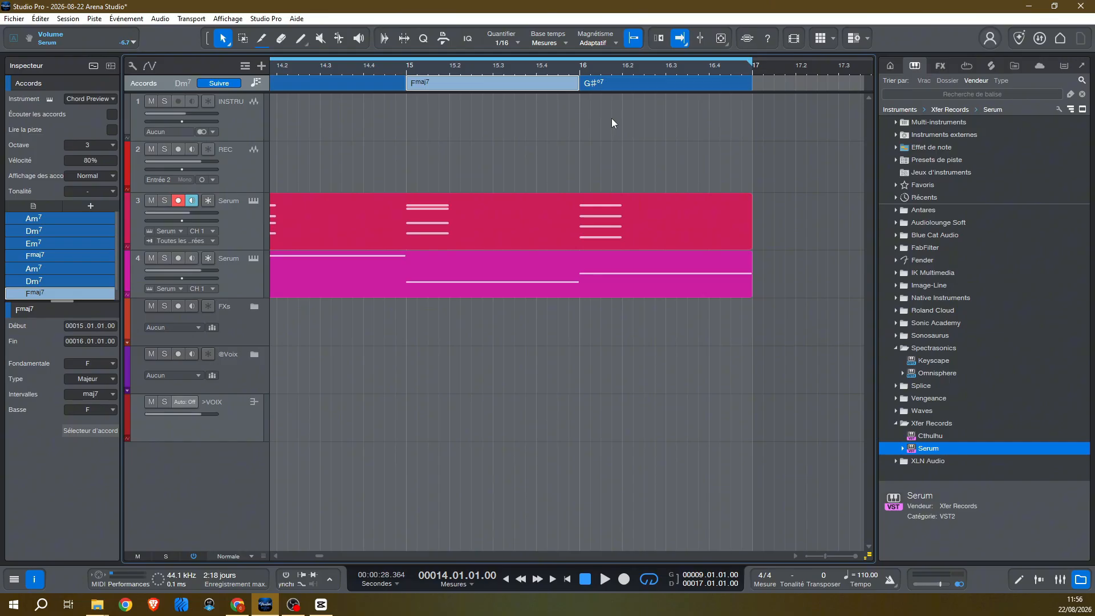
- Play back the end of the progression from bar 15
left_click(406, 71)
key("space")
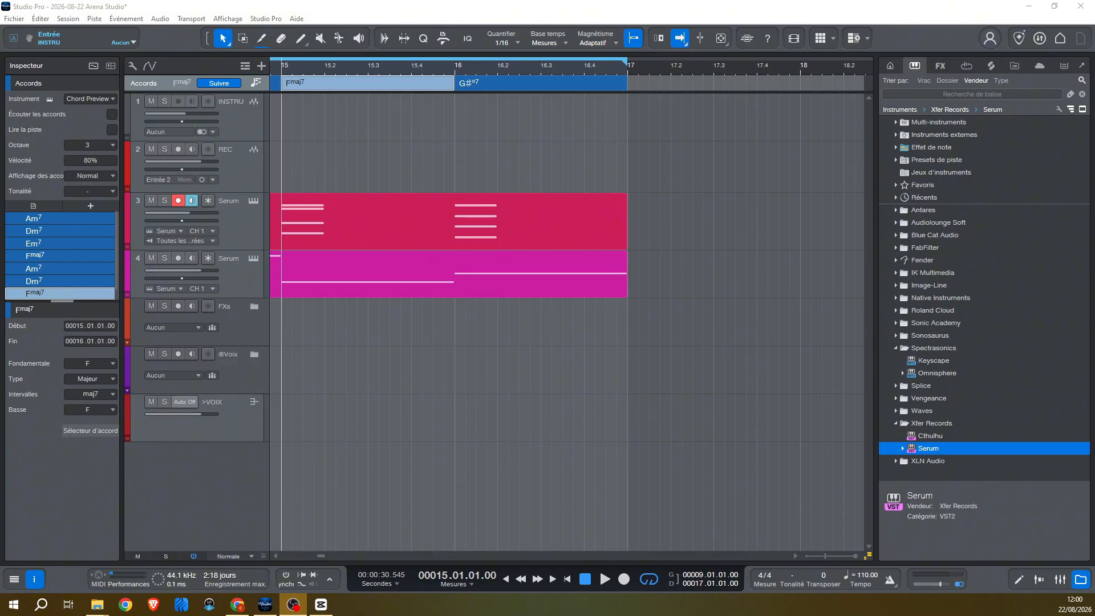
left_click_drag(518, 67, 487, 41)
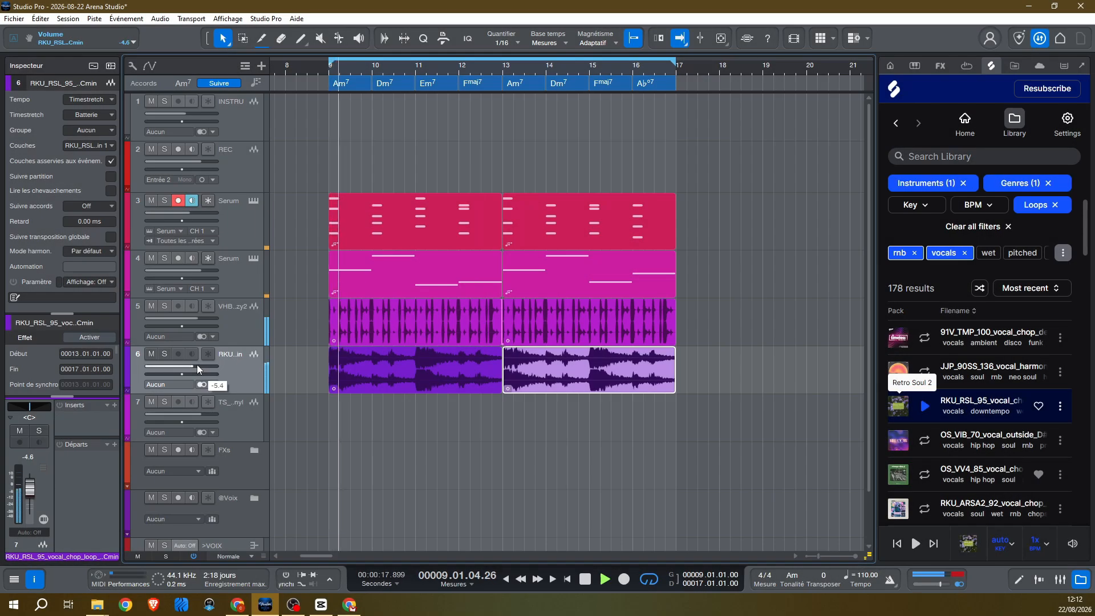
- Set the volume of the RKU_RSL_95 vocal chop loop track to -4.2 dB
left_click_drag(197, 364, 200, 365)
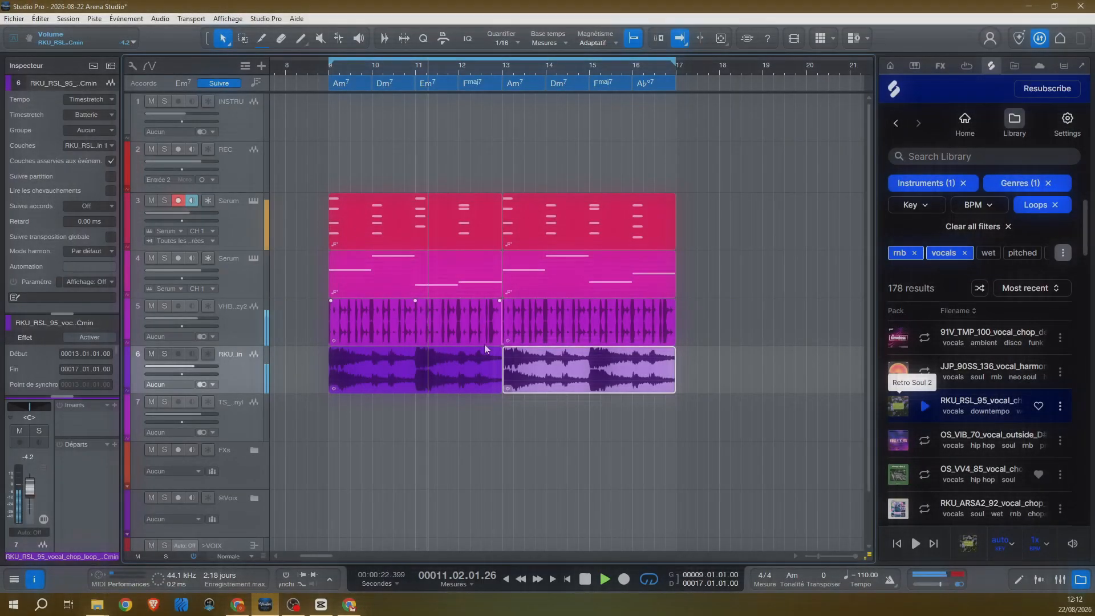